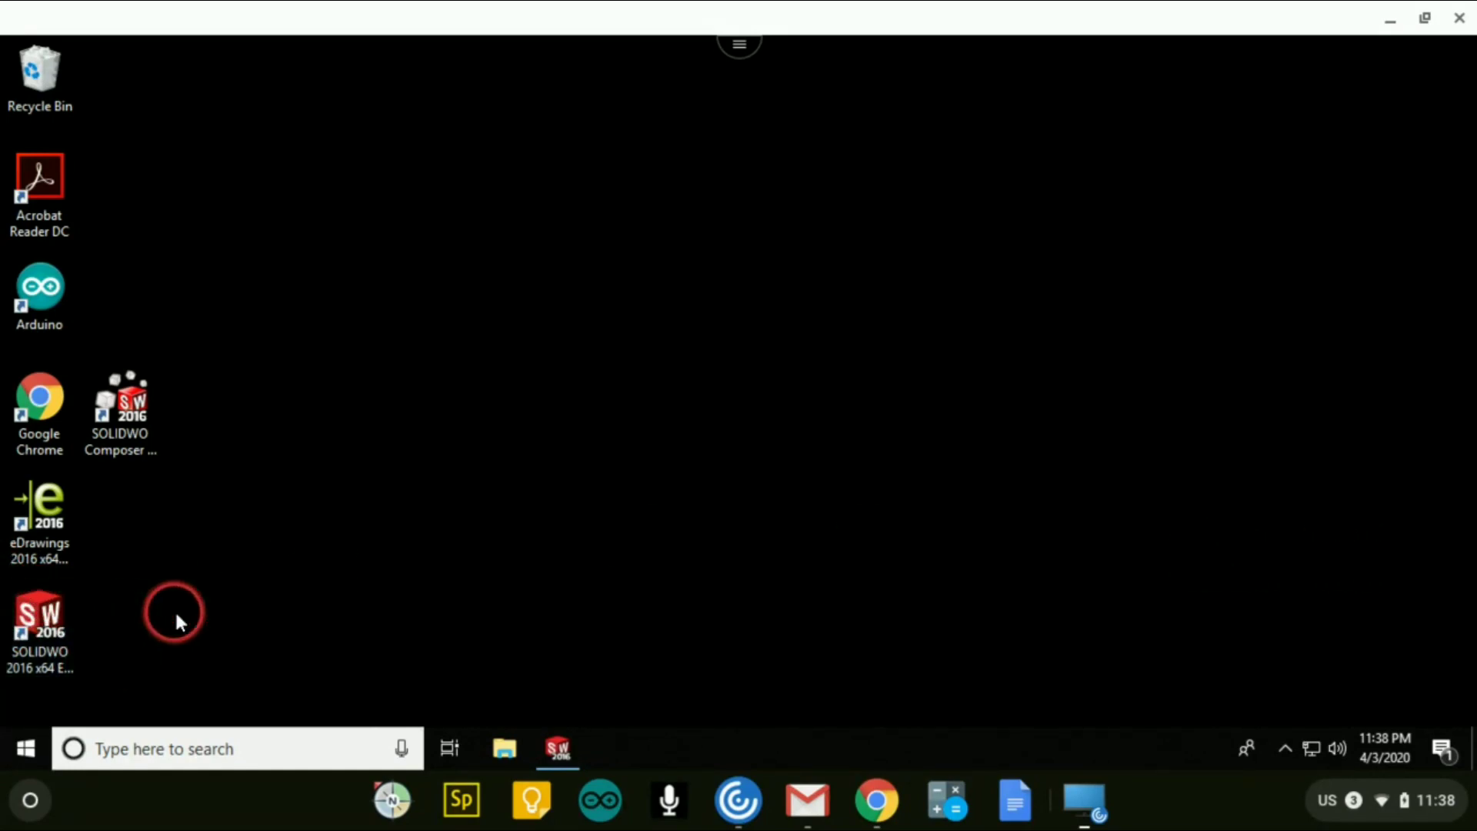
In SOLIDWORKS 2016, create a new drawing on an A (ANSI) Landscape sheet with CGS (centimeter, gram, second) units.
left_click(567, 729)
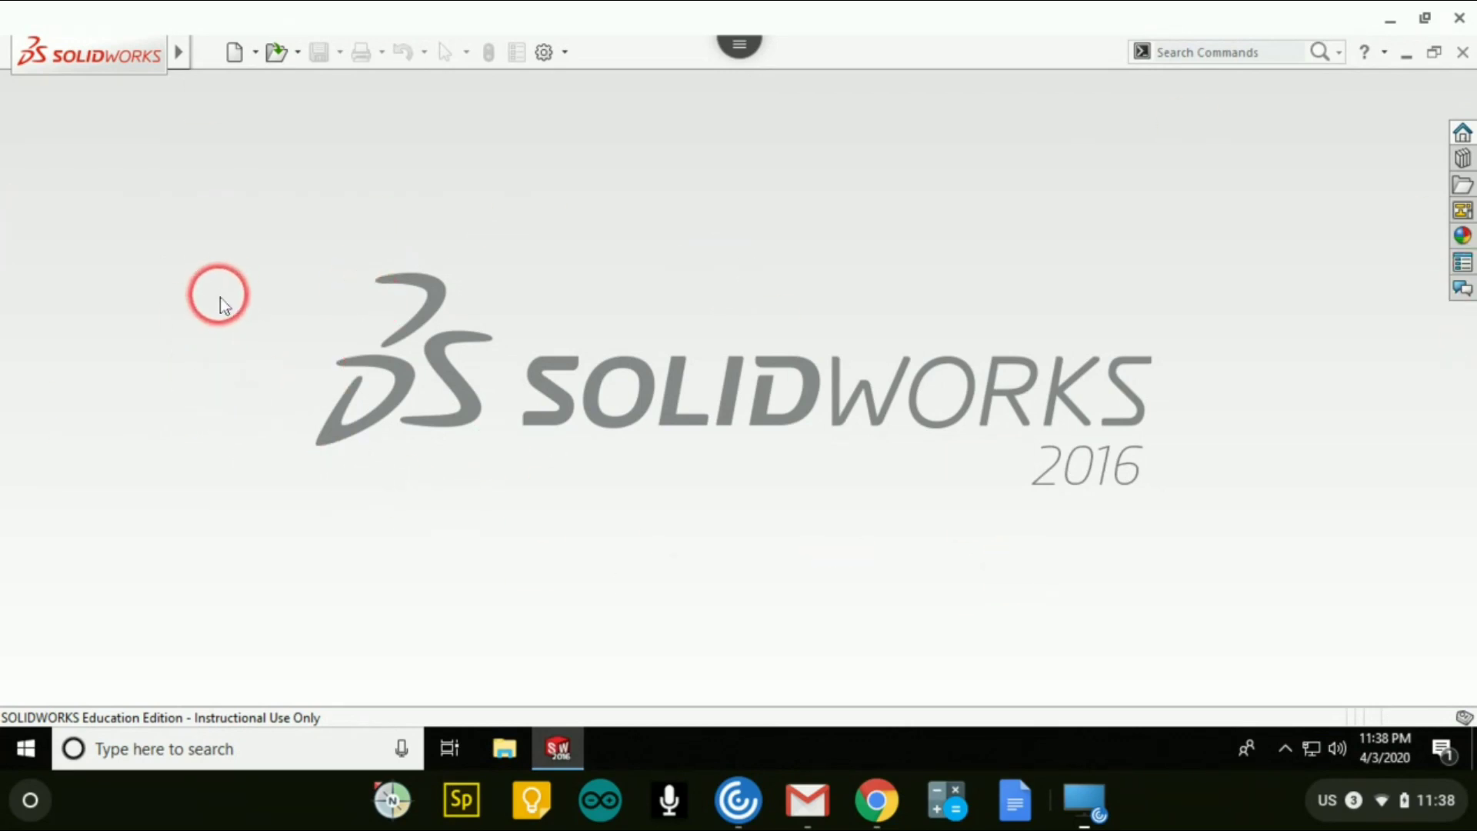
left_click(236, 52)
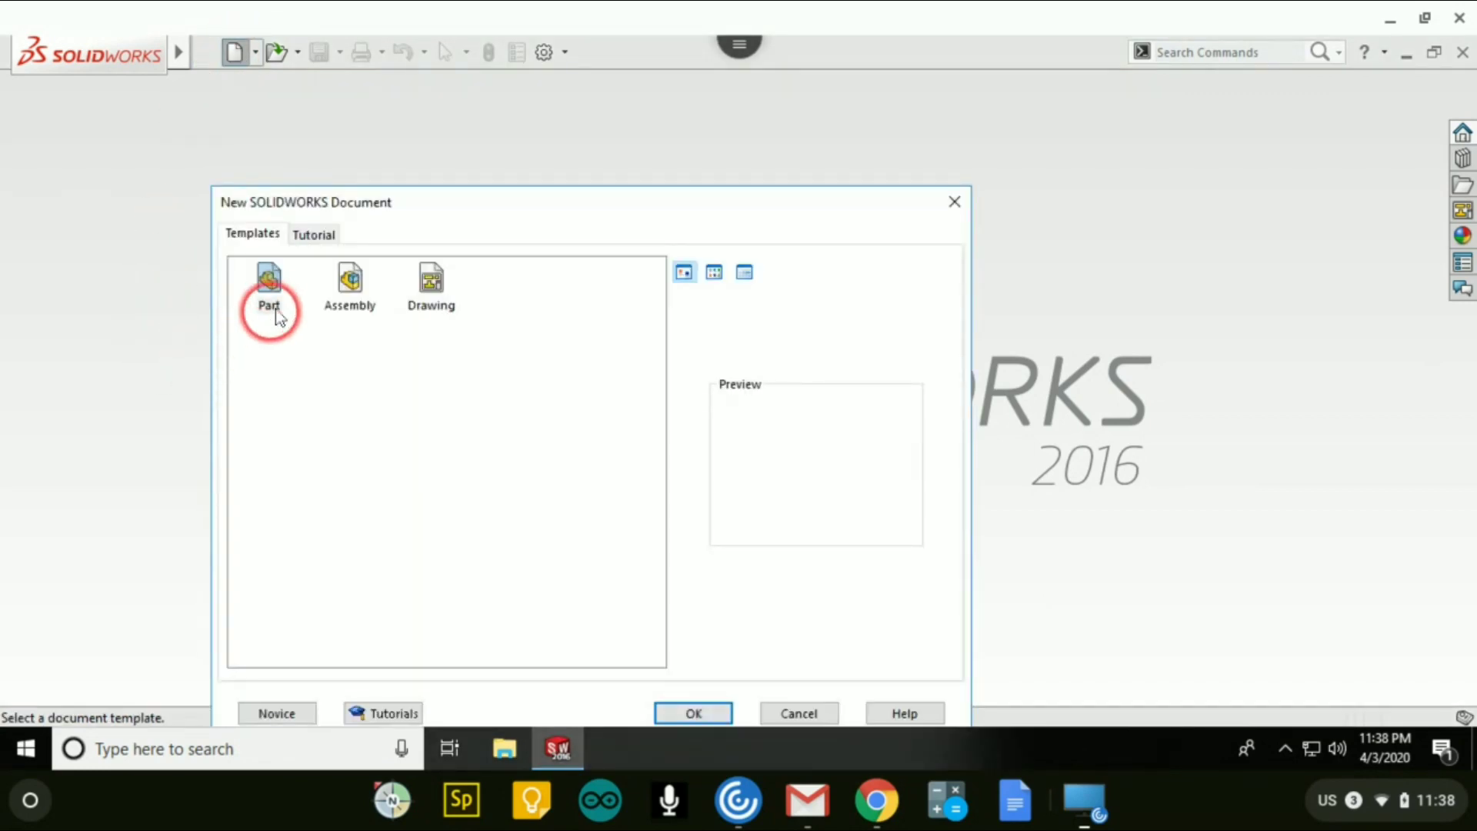
left_click(431, 289)
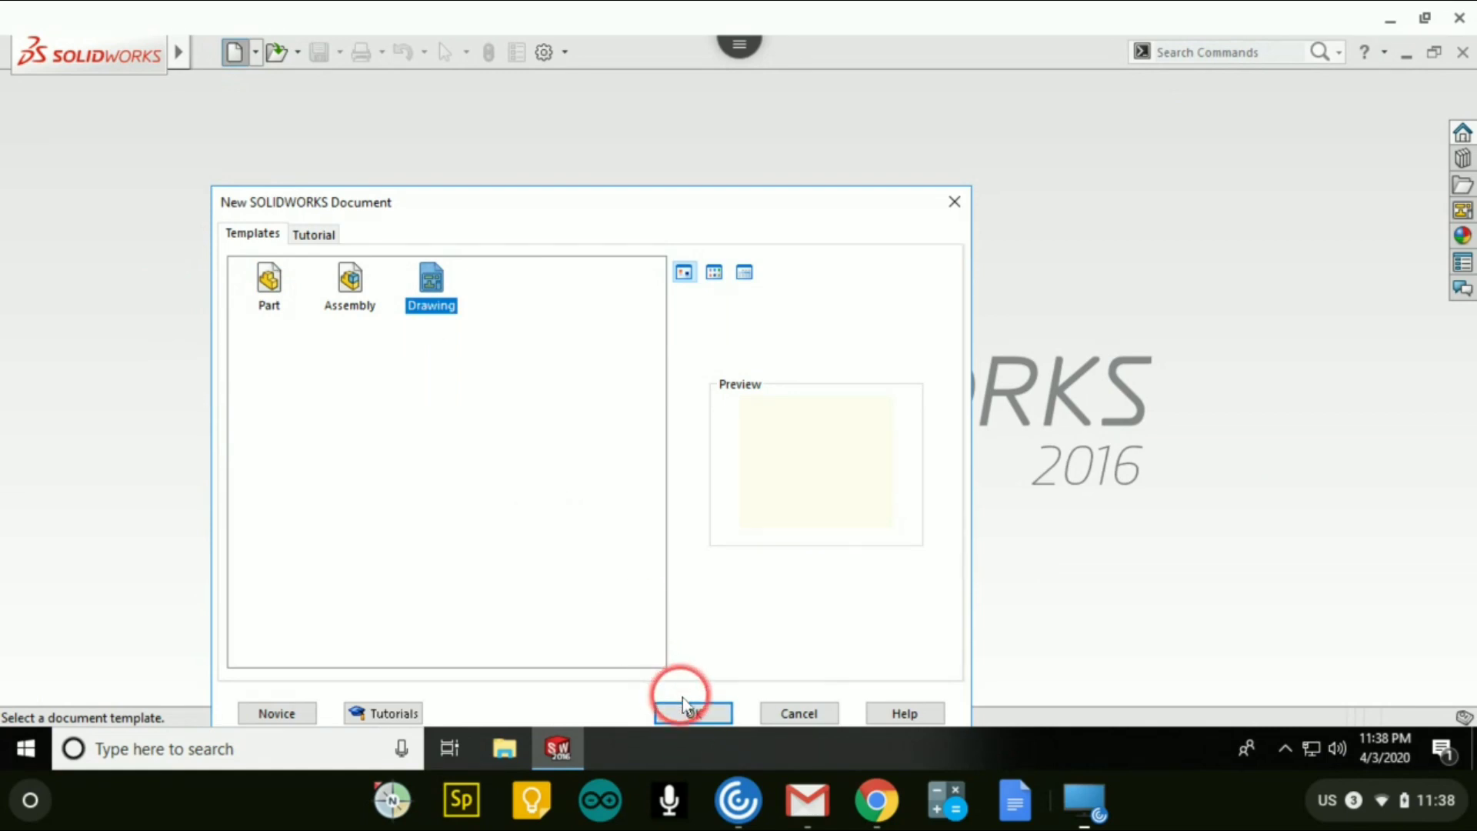
left_click(694, 713)
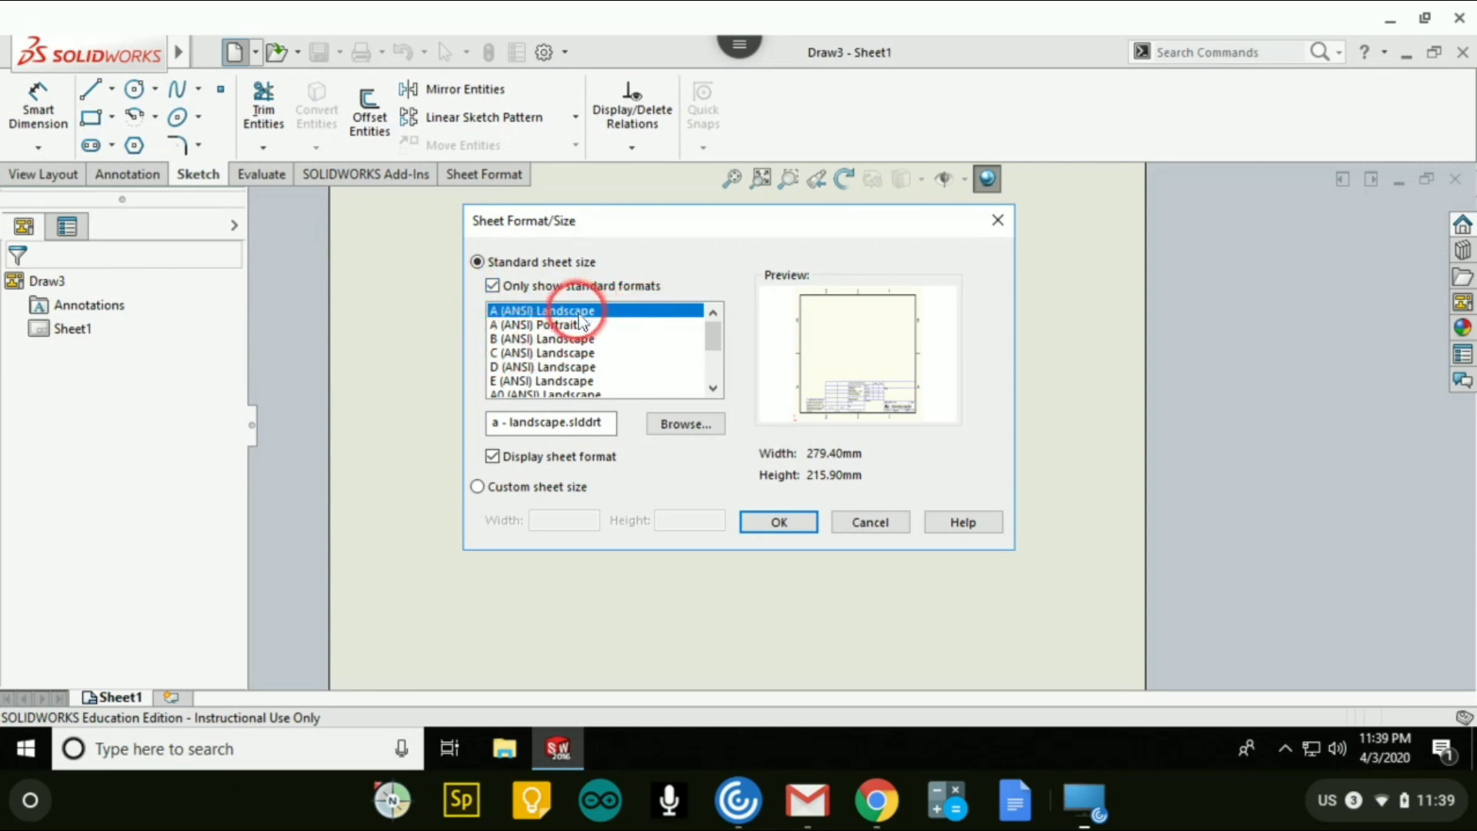
left_click(746, 519)
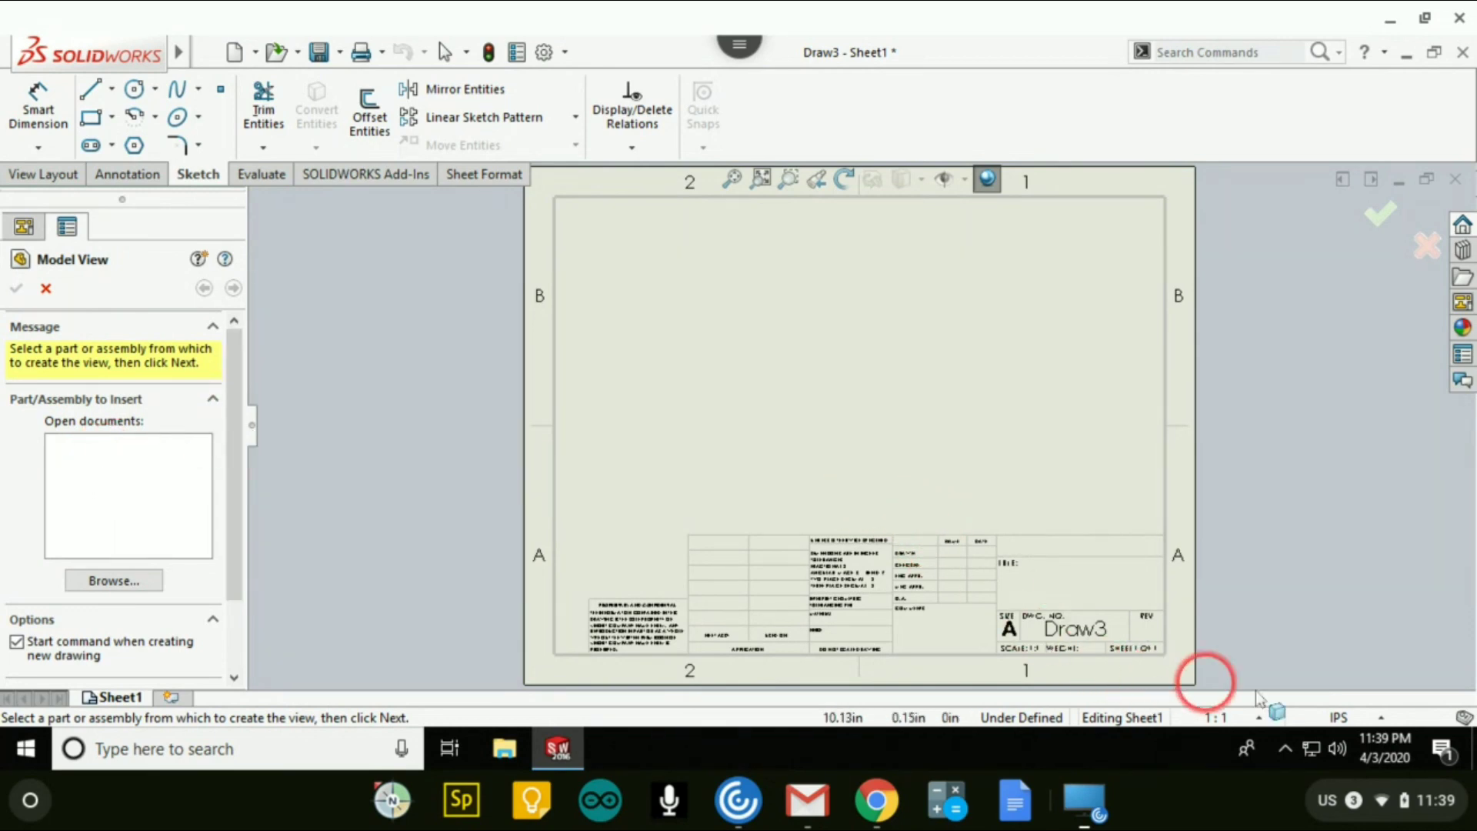
left_click(1328, 722)
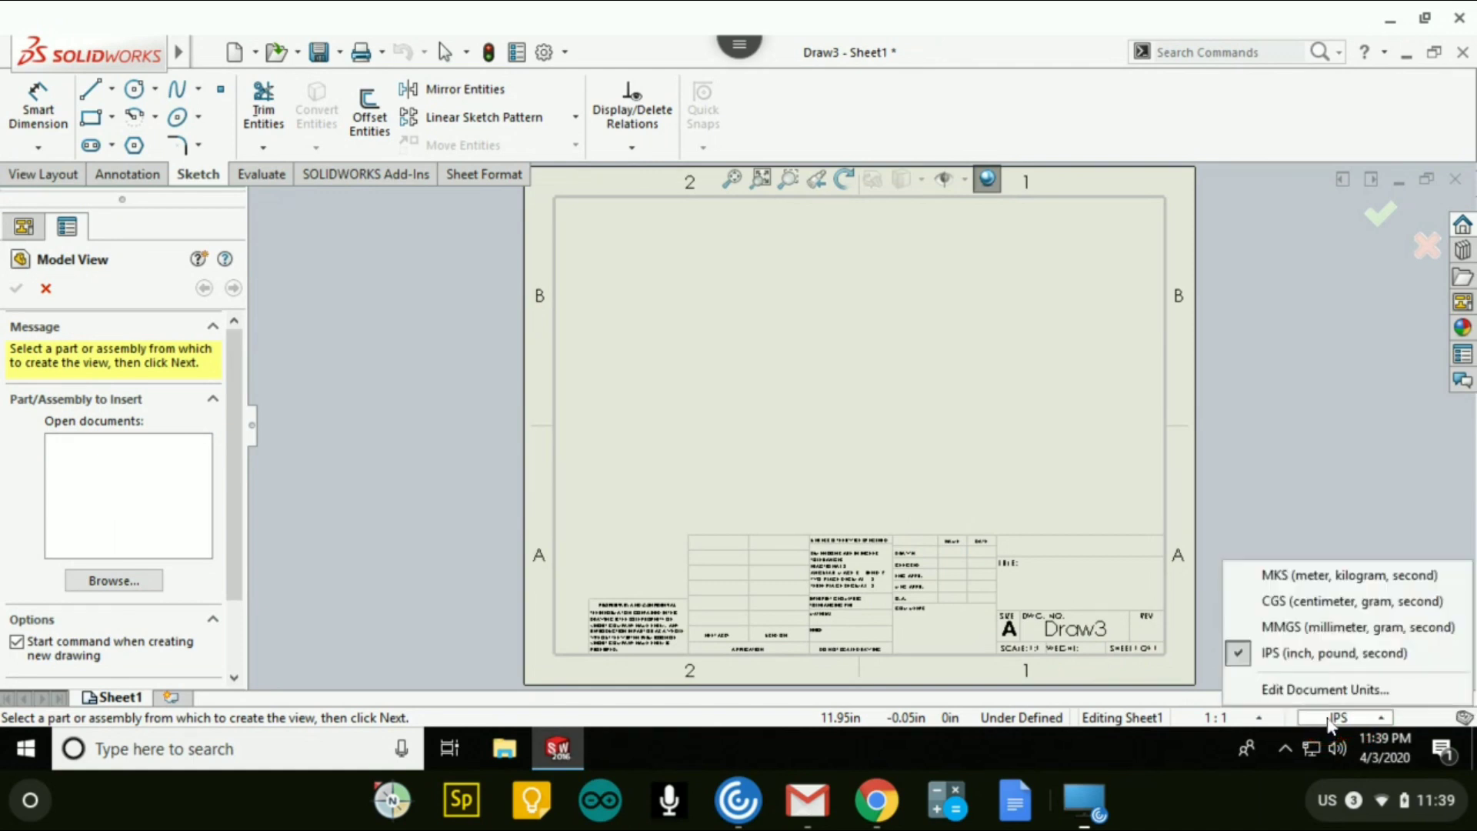
left_click(1278, 612)
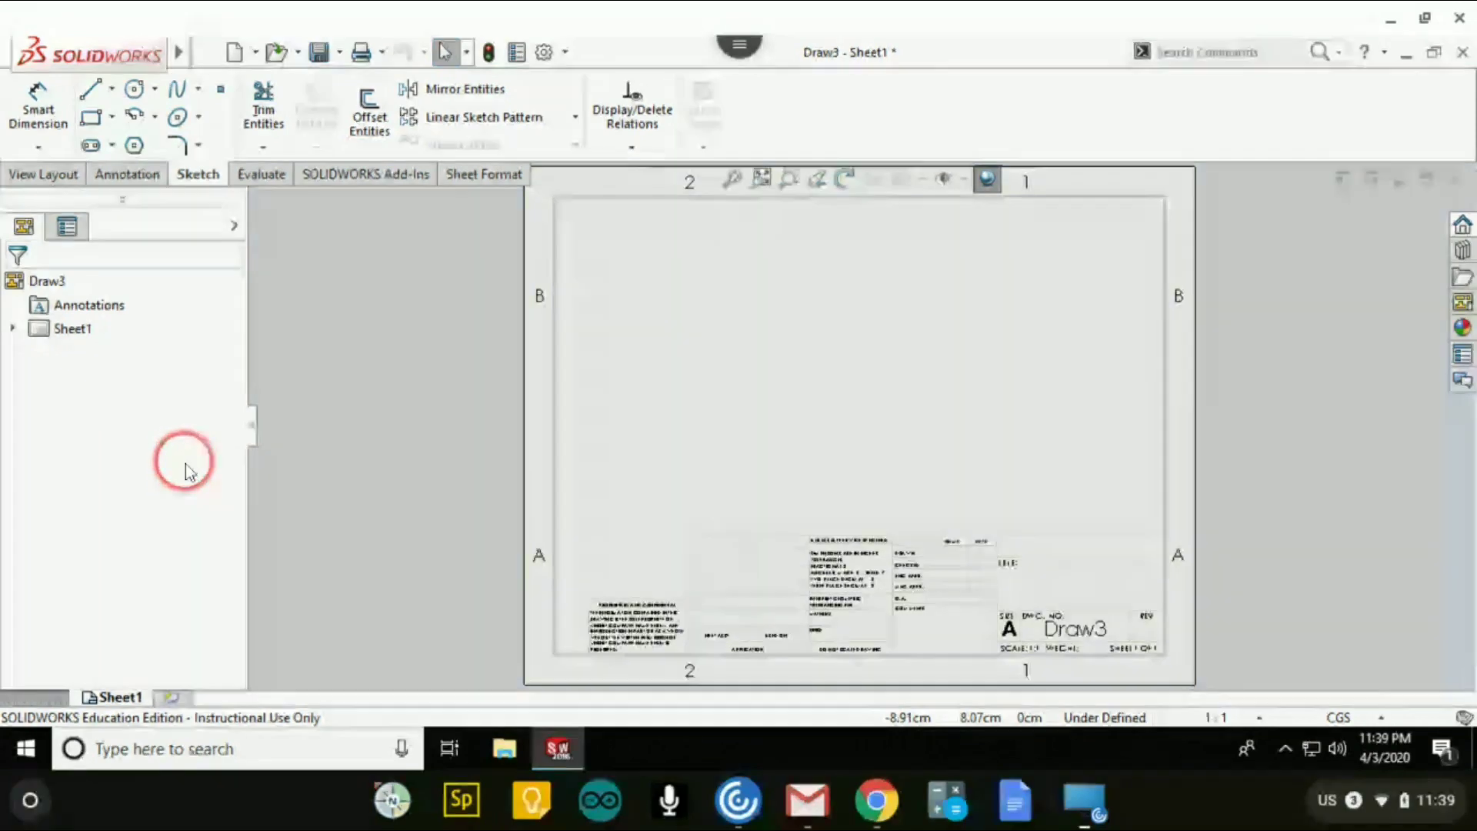
Insert a Model View of the block #1 part, placing its front view in the lower-left area of the sheet.
left_click(53, 177)
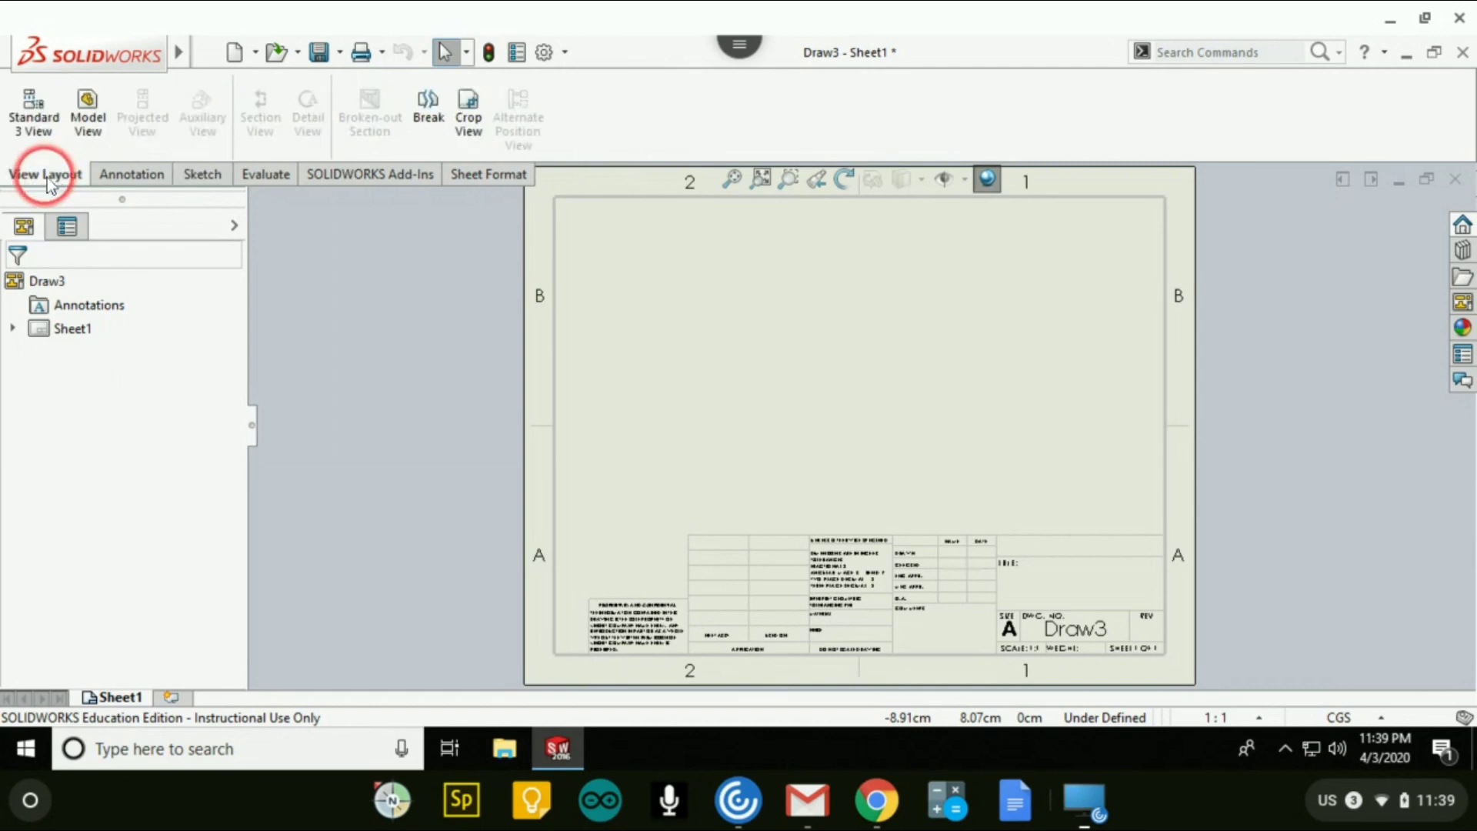
left_click(88, 123)
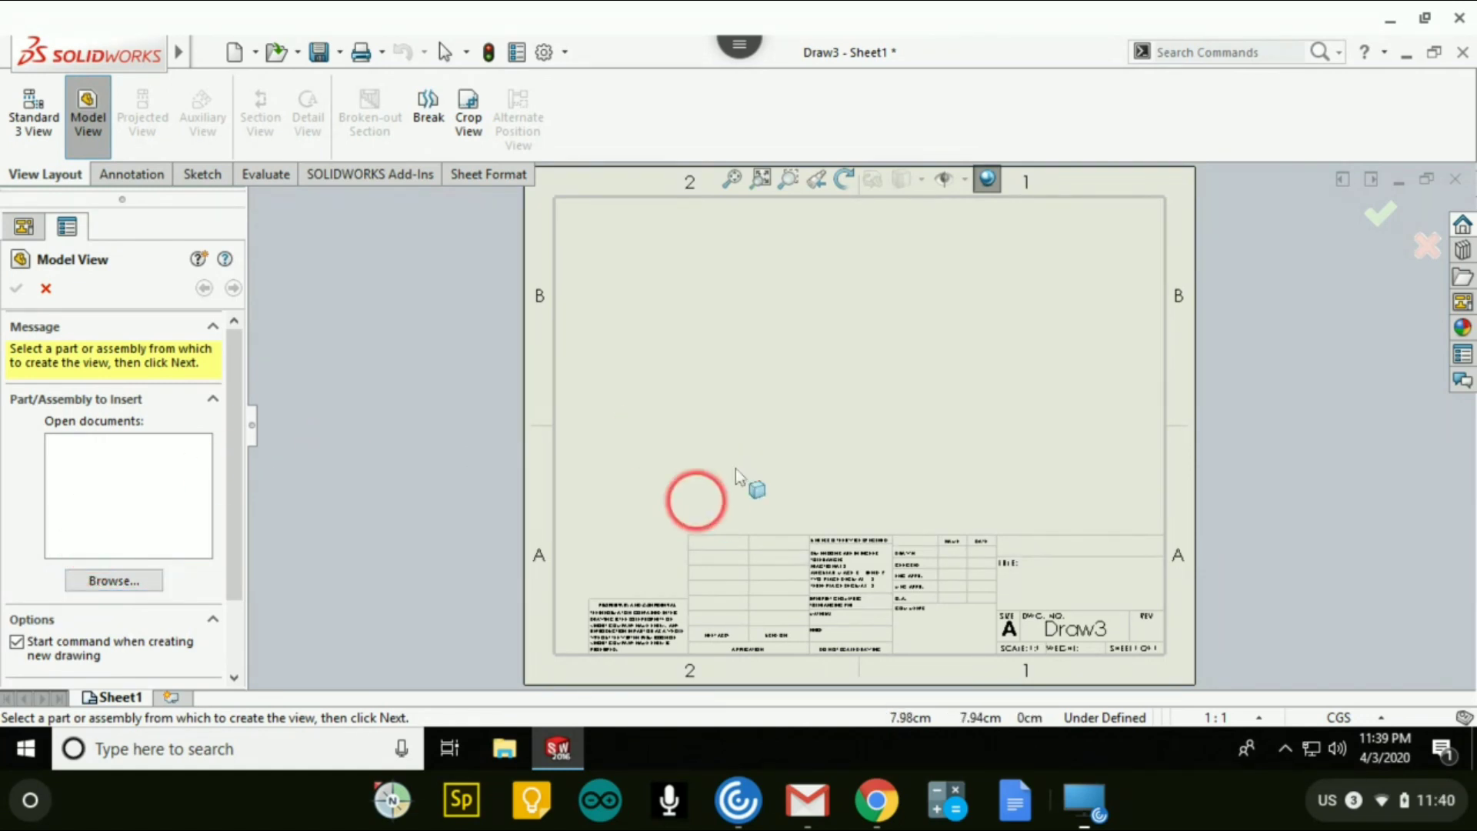
left_click(110, 581)
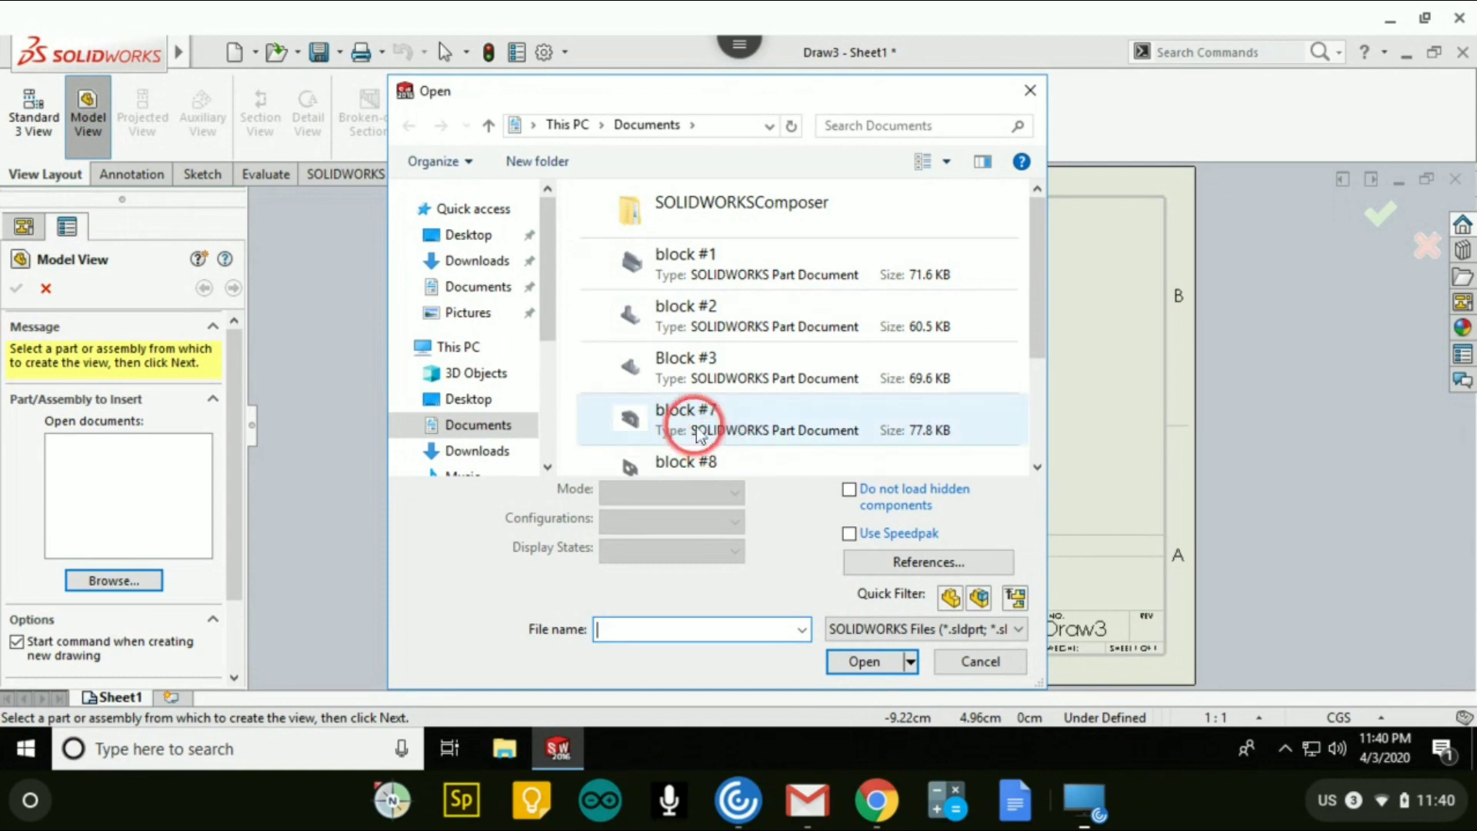
double_click(689, 257)
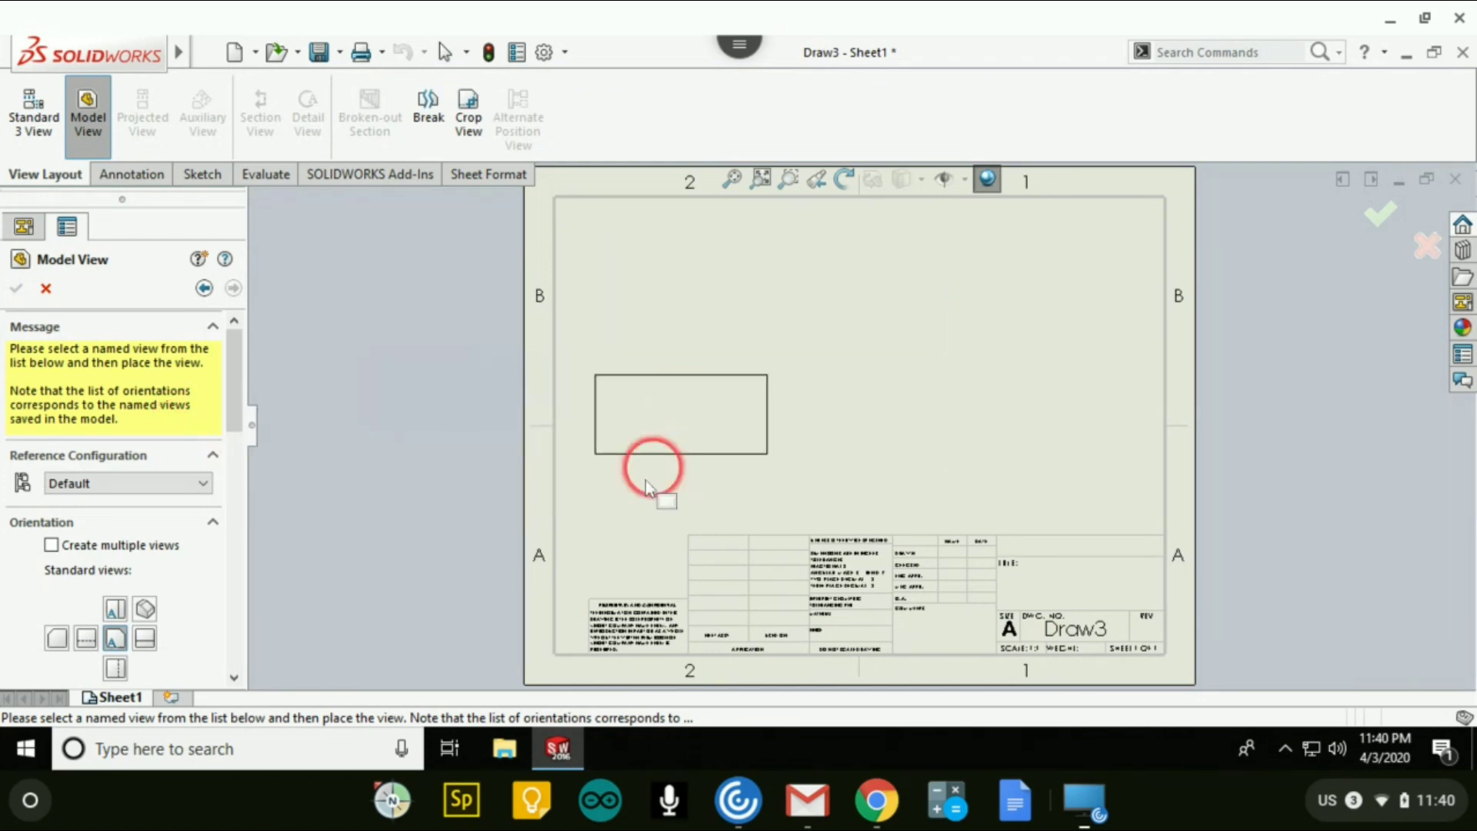
scroll(166, 494, "down", 3)
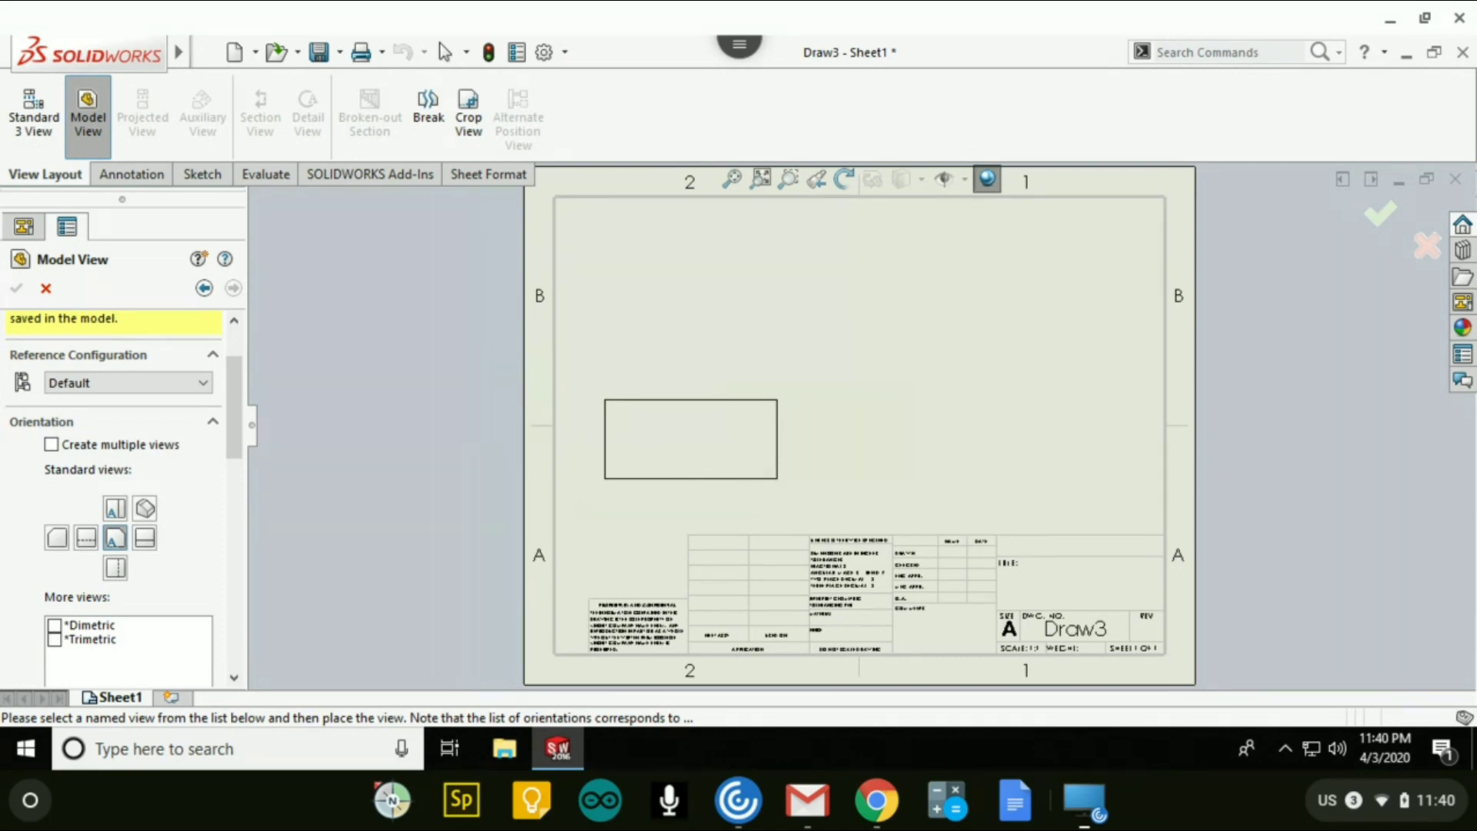
left_click(691, 440)
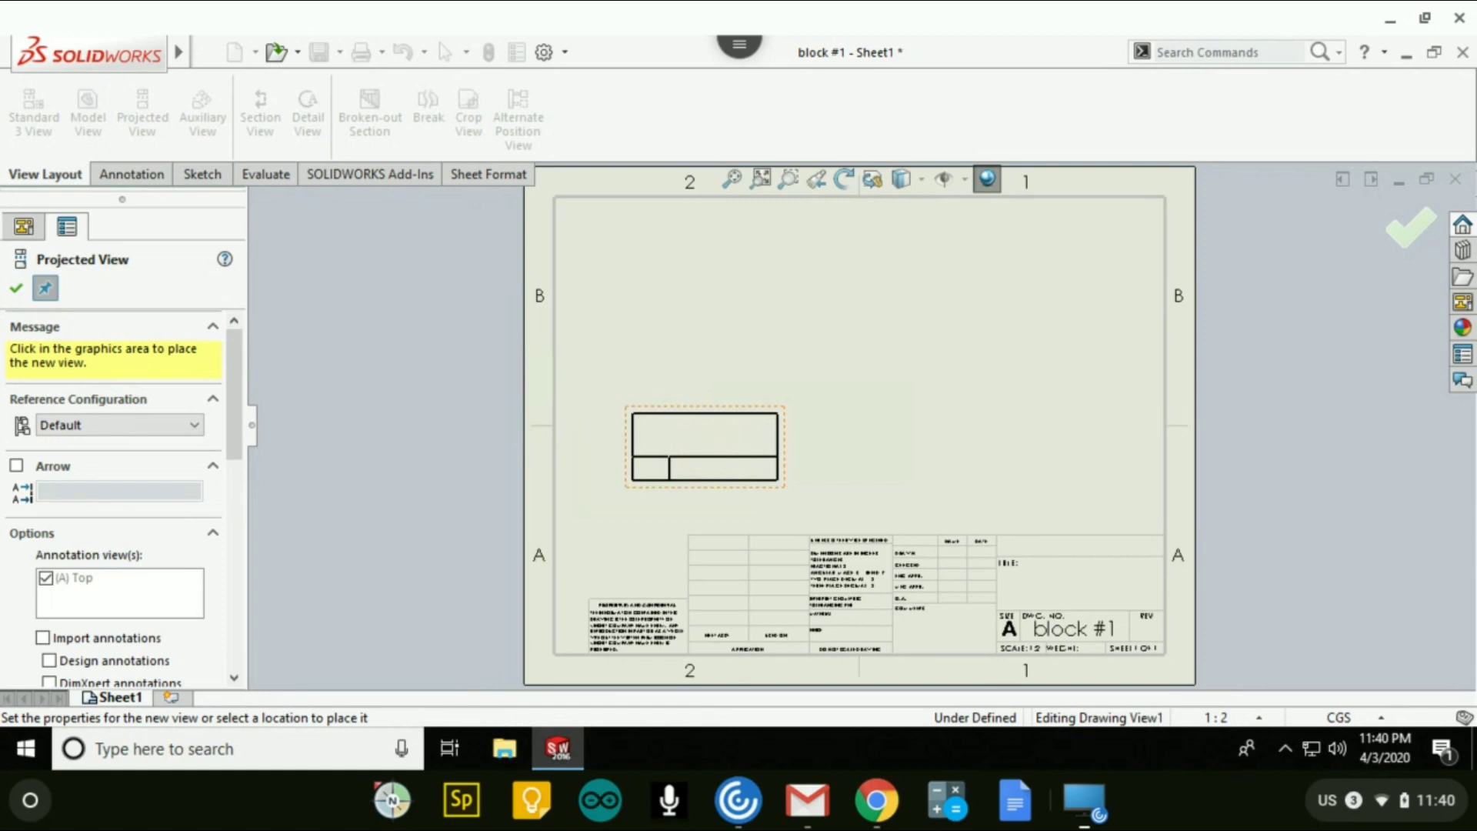
Project a top view above the front view, a right view beside it and an isometric view diagonally from it, and finish projecting.
left_click(689, 283)
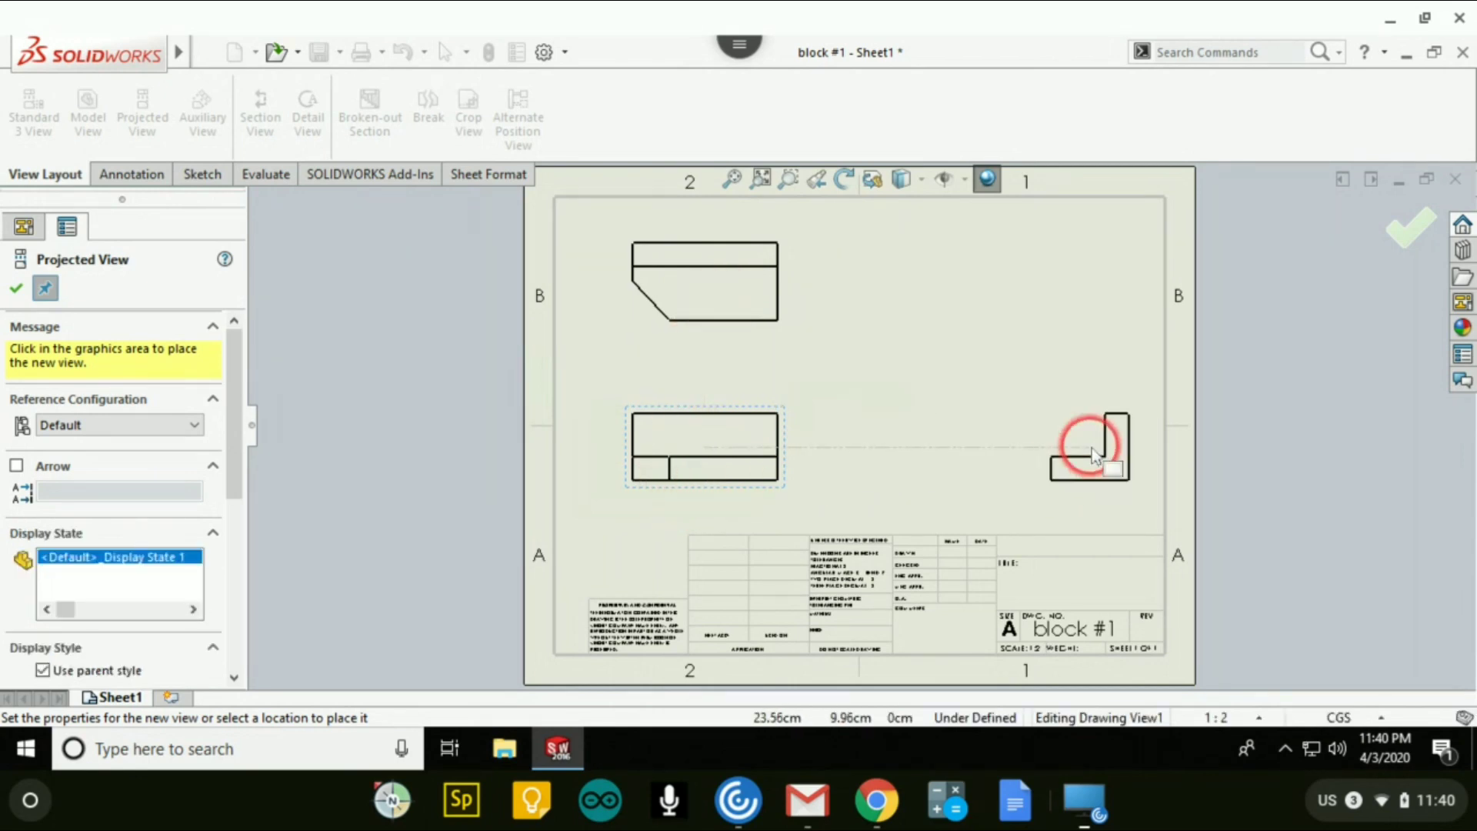
left_click(960, 481)
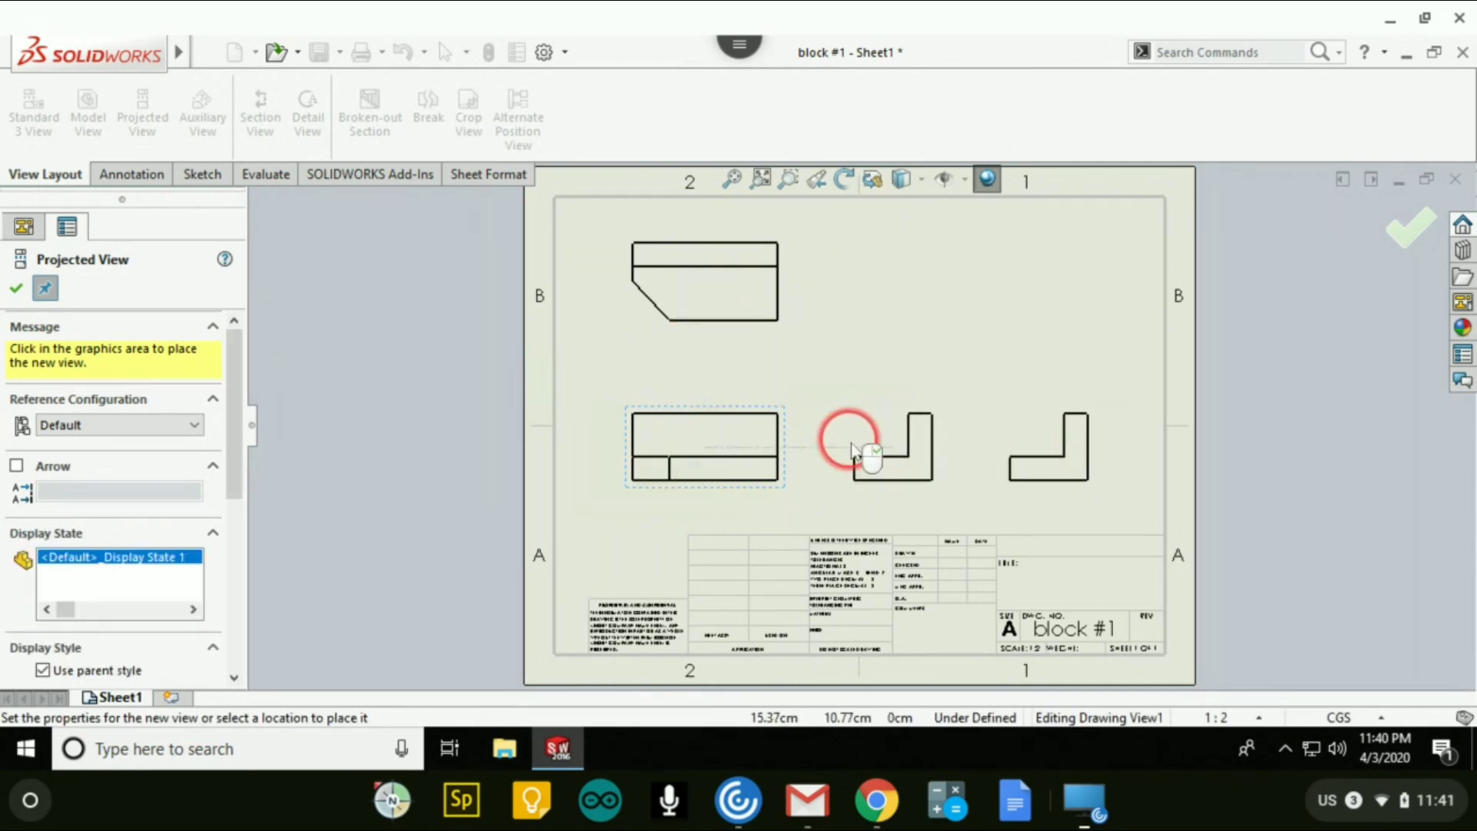
left_click(937, 358)
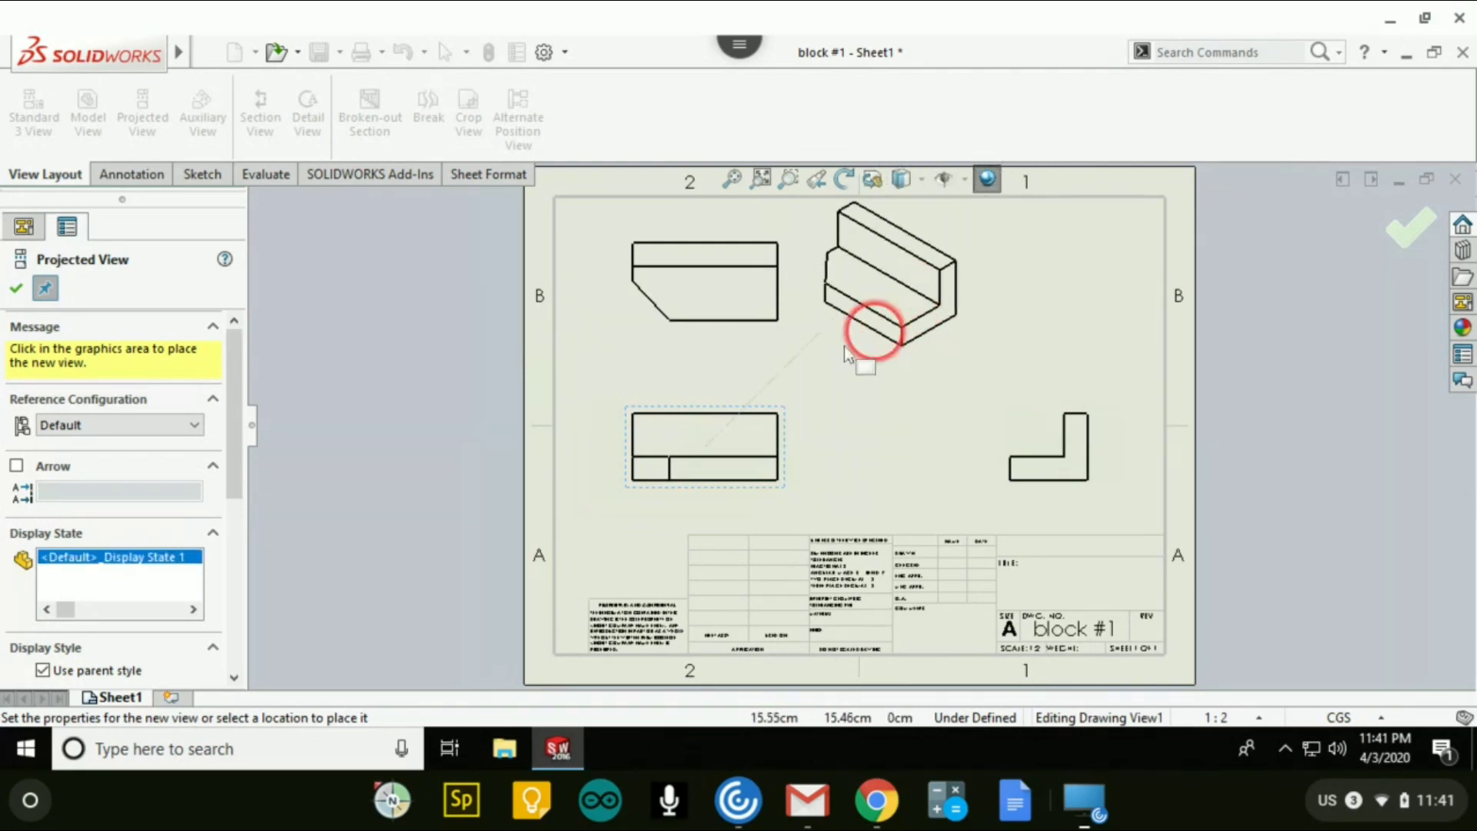
left_click(16, 287)
left_click(338, 408)
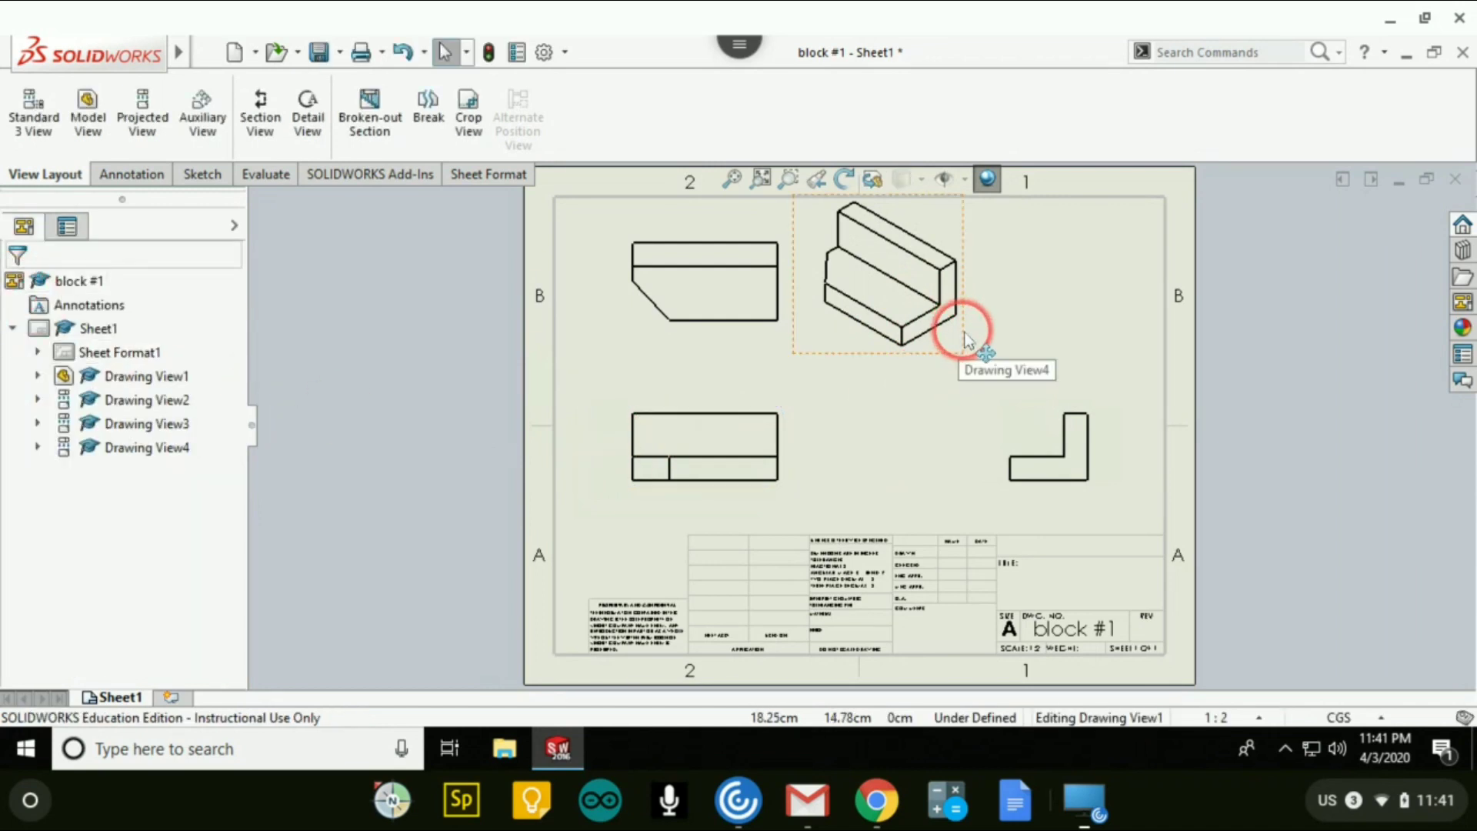
Move the isometric view further right on the sheet so it sits above the right view.
mouse_move(966, 338)
left_mouse_down()
mouse_move(1082, 333)
mouse_move(1104, 366)
left_mouse_up()
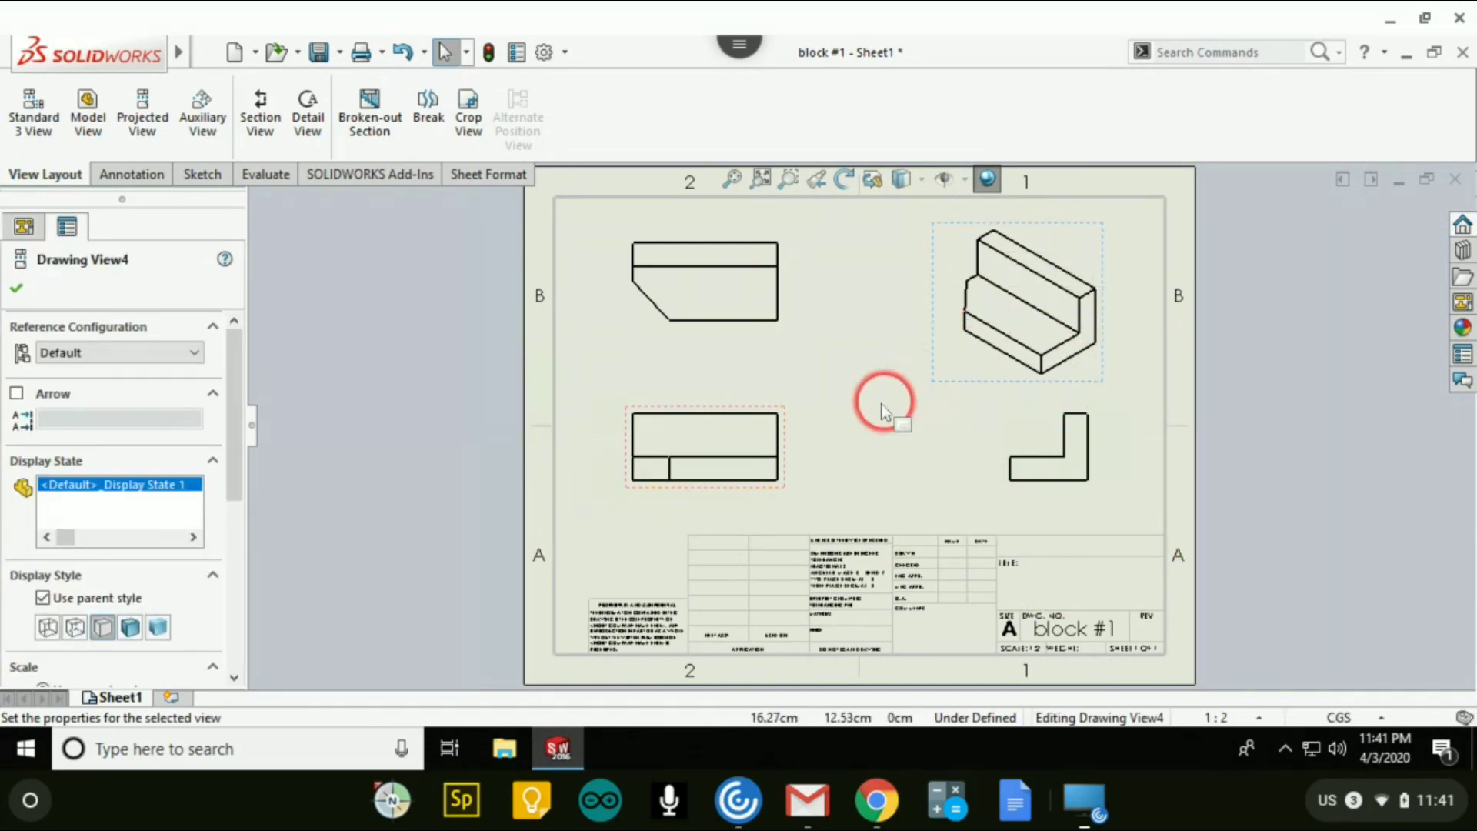
right_click(1060, 315)
left_click(518, 284)
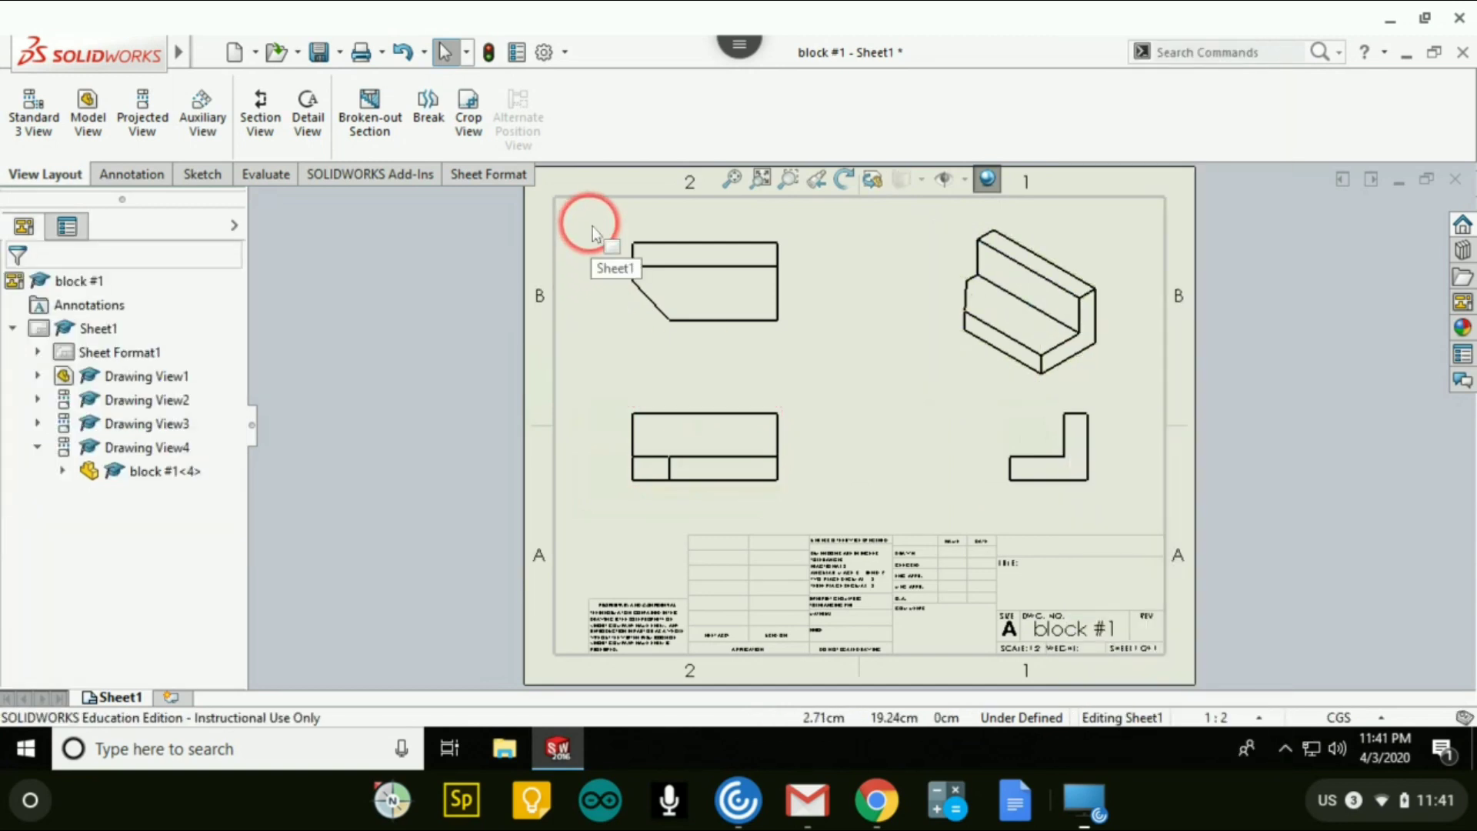
Delete all four block #1 views from the sheet.
mouse_move(593, 226)
left_mouse_down()
mouse_move(897, 274)
mouse_move(1103, 485)
left_mouse_up()
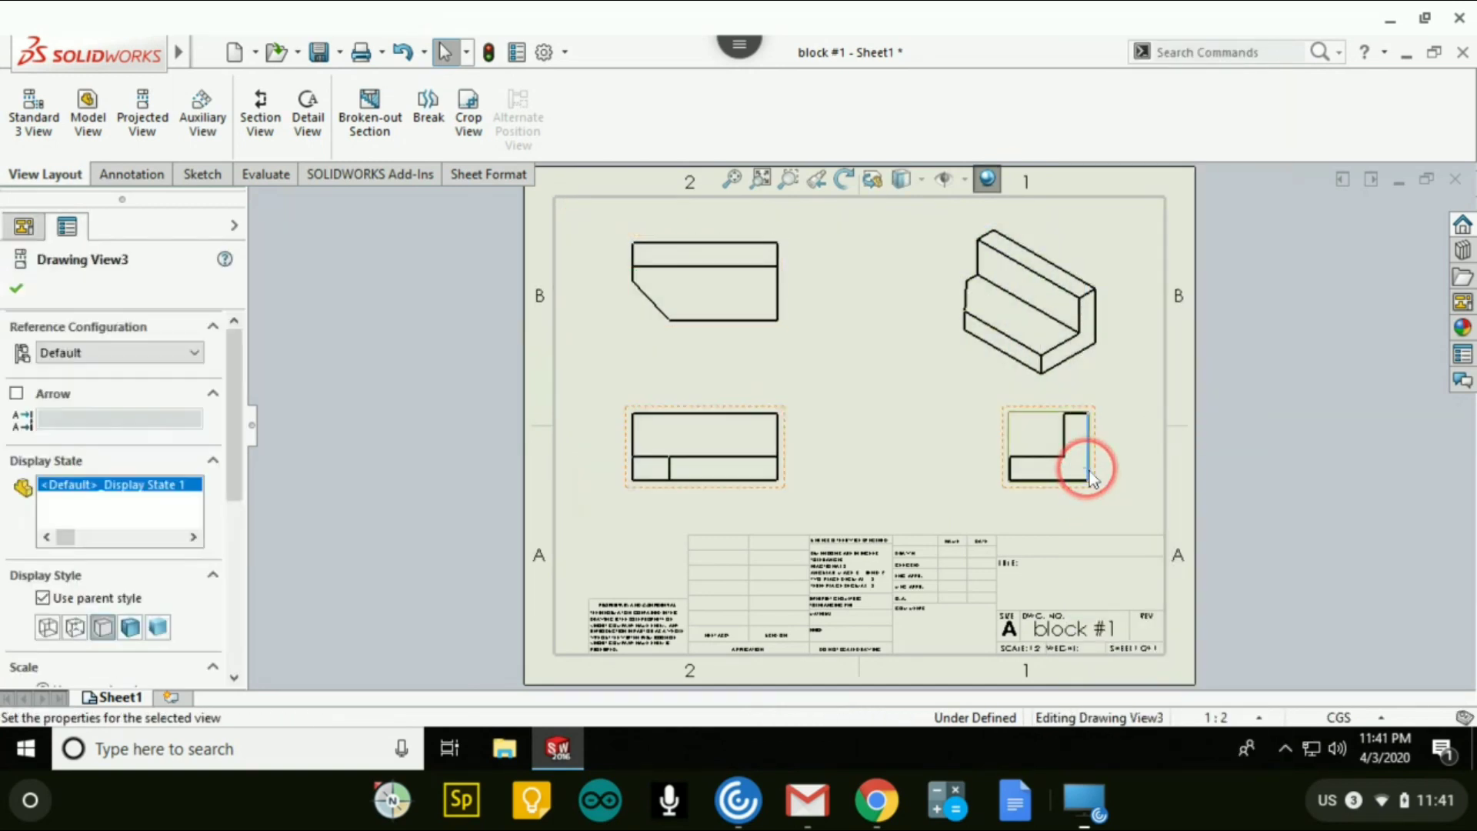
right_click(1090, 471)
left_click(1154, 619)
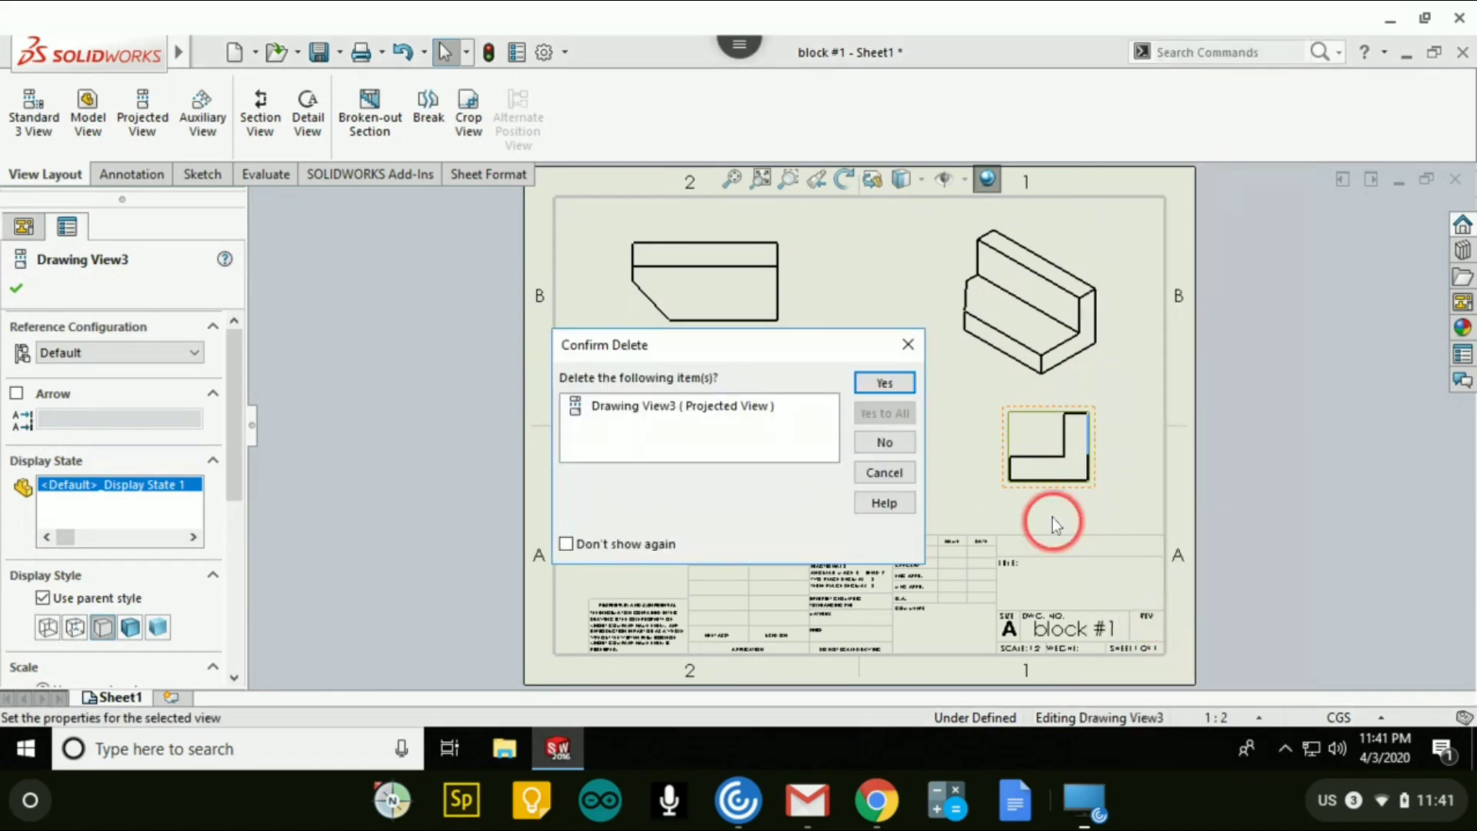
left_click(885, 385)
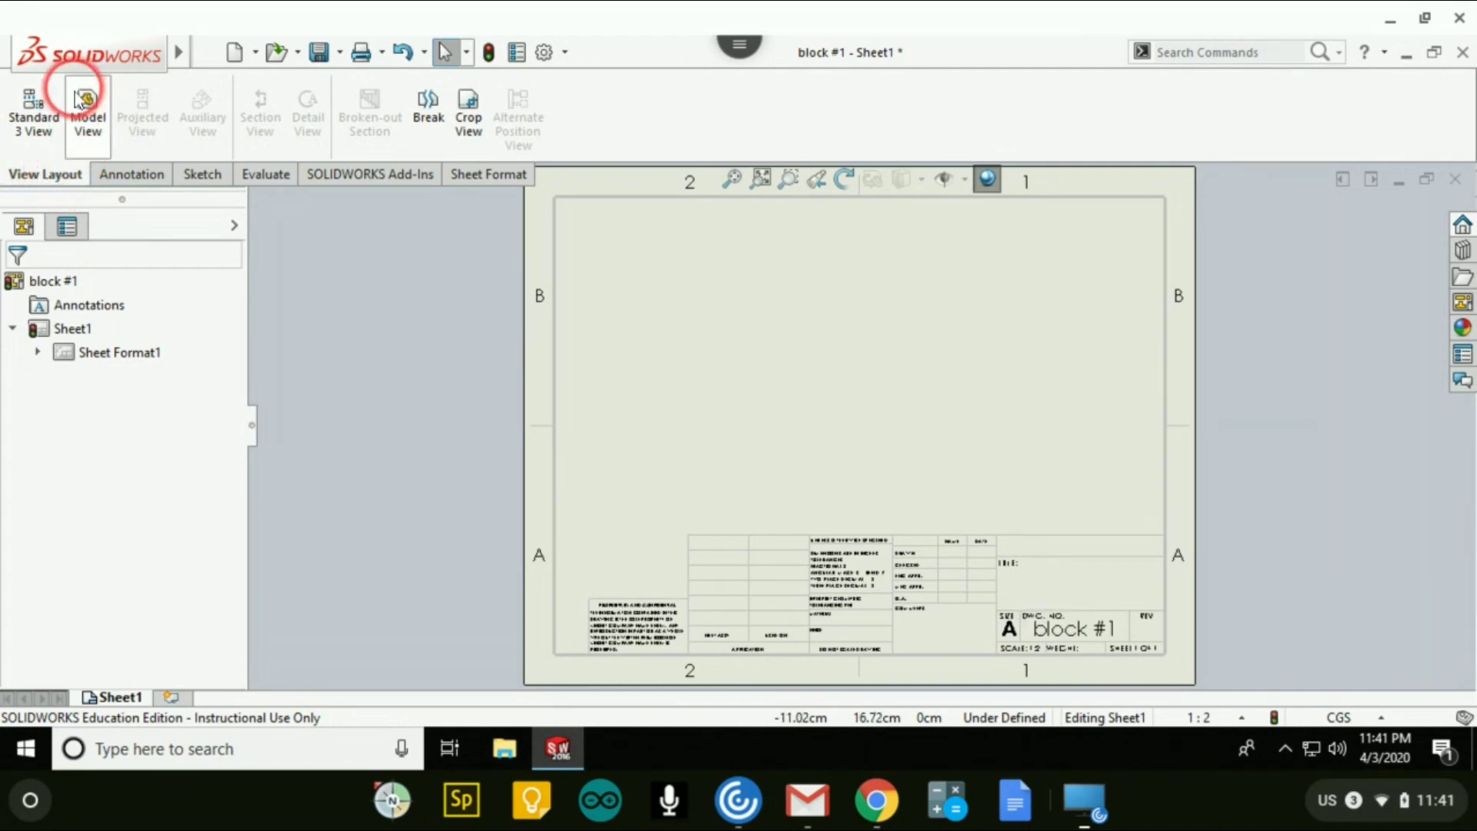
Insert front, top, right and isometric views of the block #1 part together, using Model View with Create multiple views enabled.
left_click(80, 123)
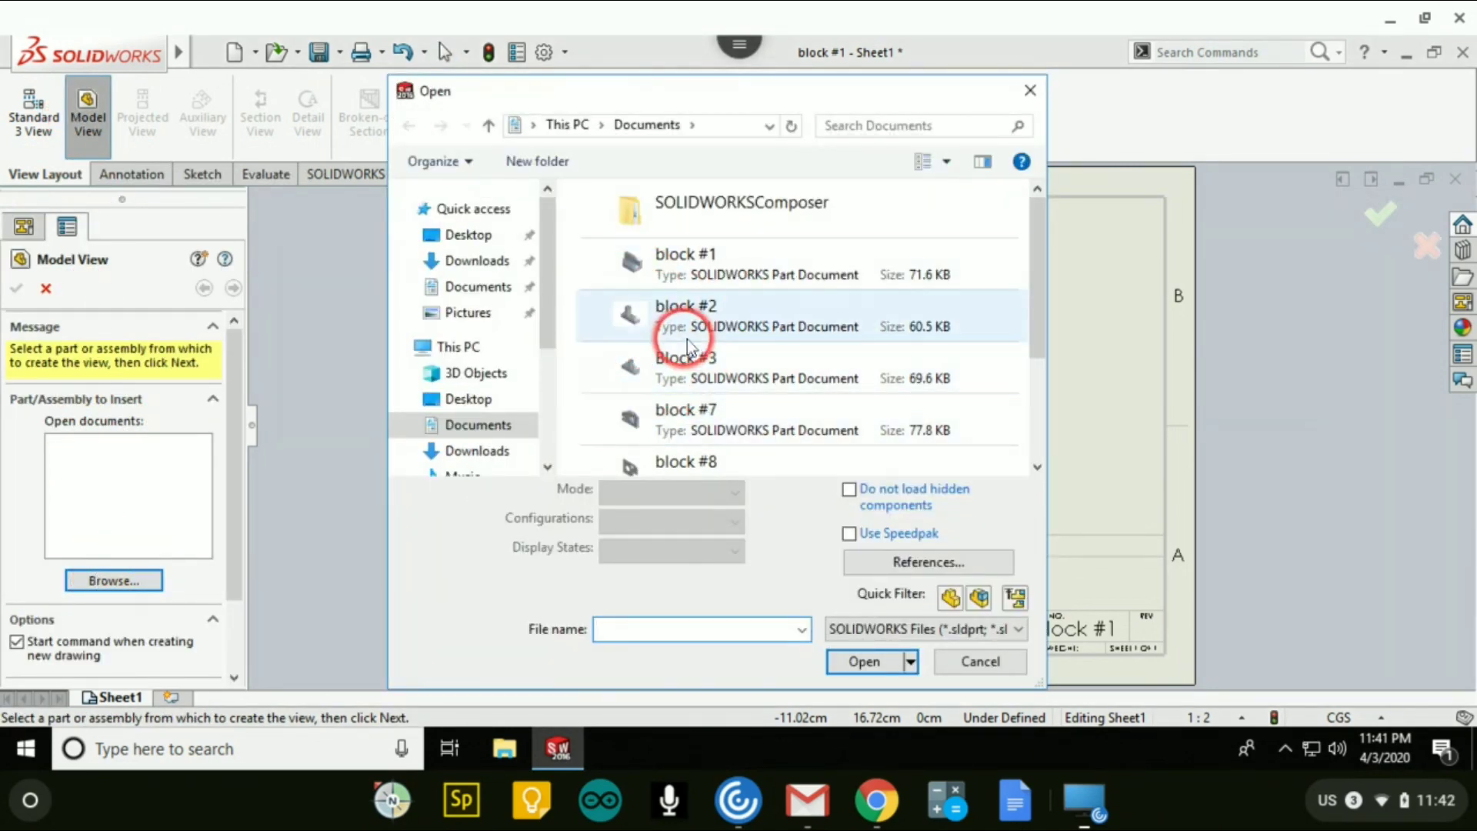
double_click(677, 256)
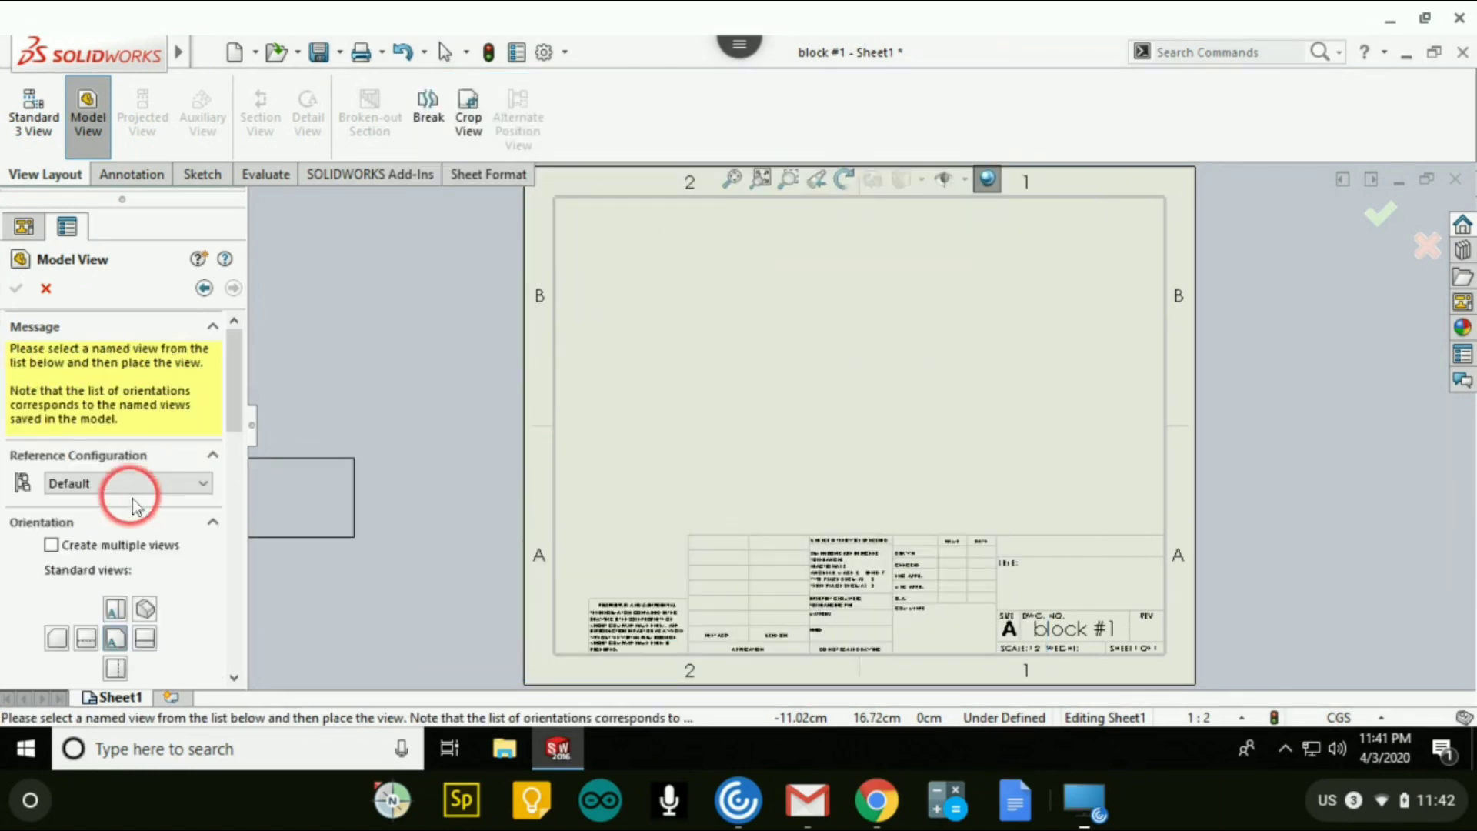
scroll(40, 511, "down", 3)
scroll(85, 553, "down", 3)
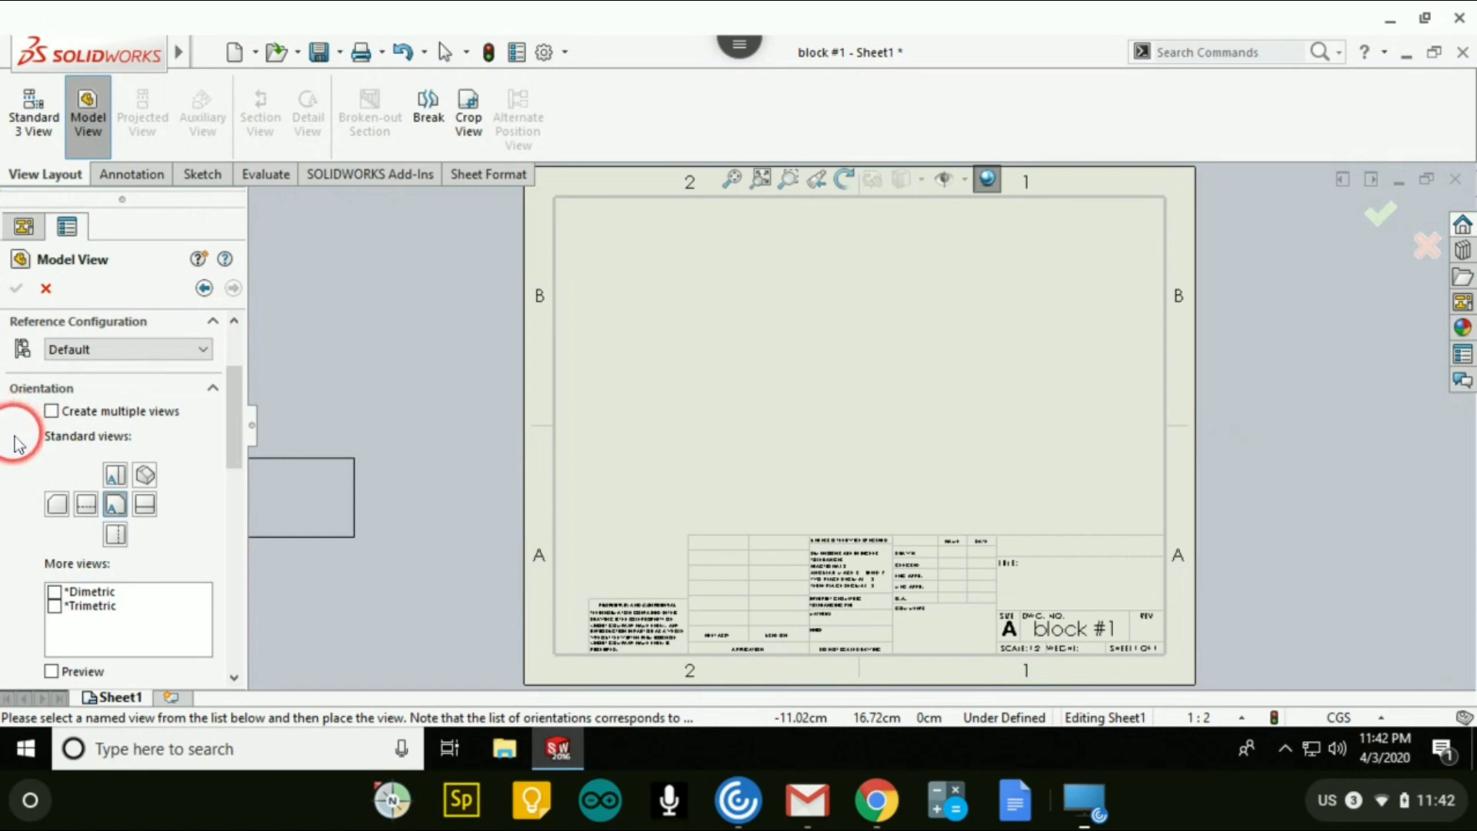
left_click(52, 412)
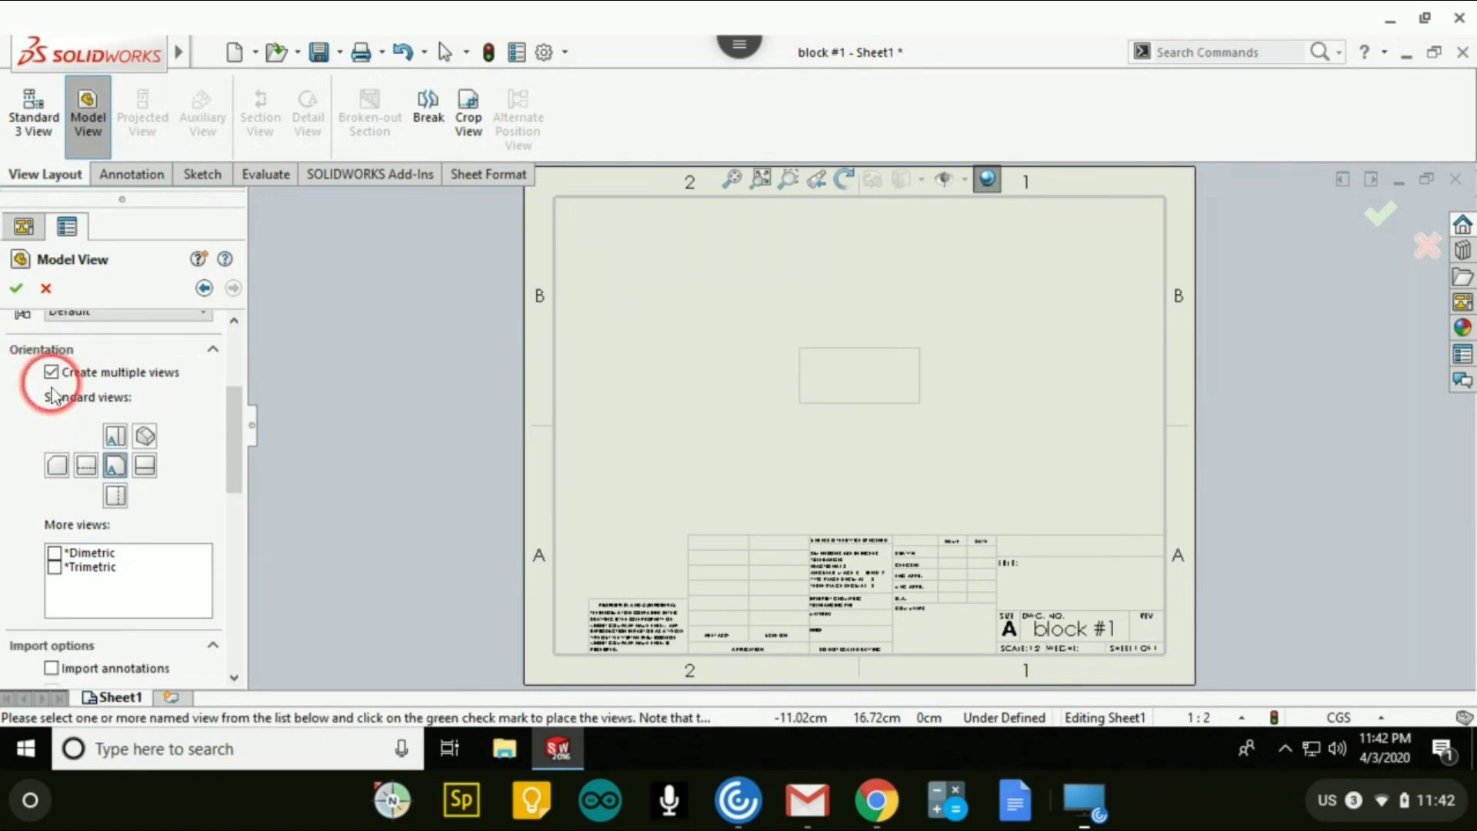
left_click(115, 436)
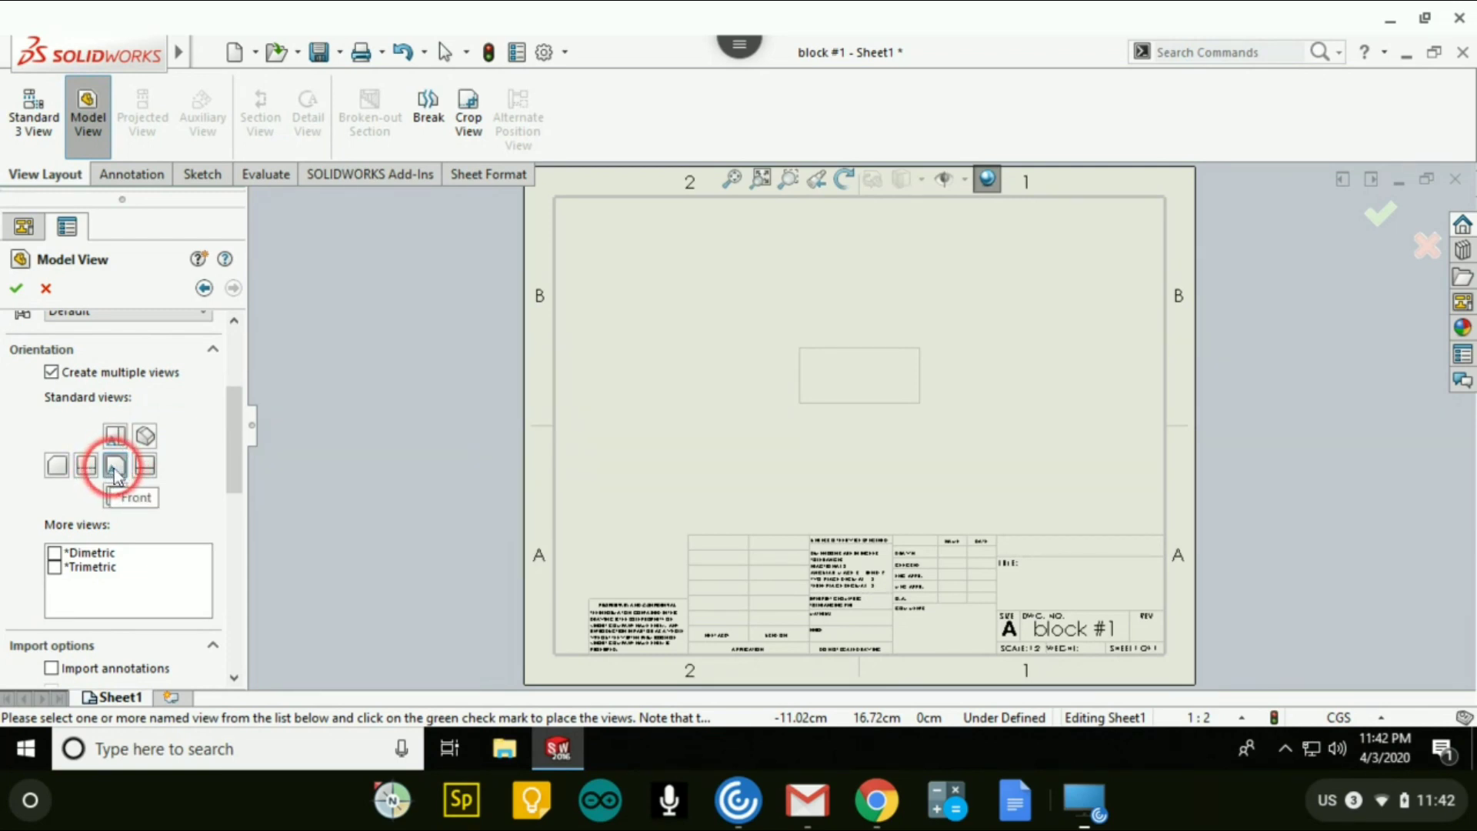
left_click(115, 466)
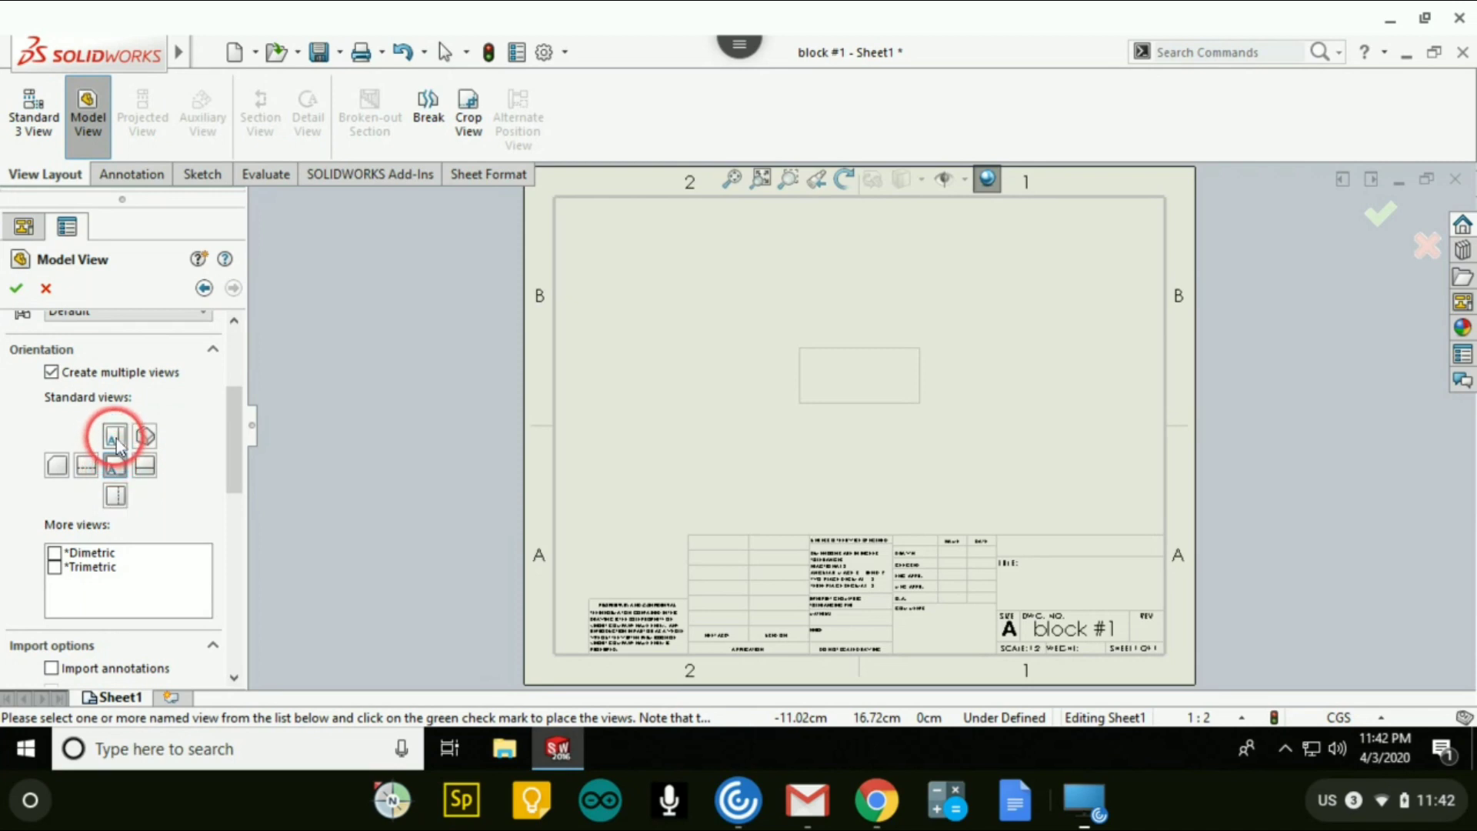
left_click(116, 437)
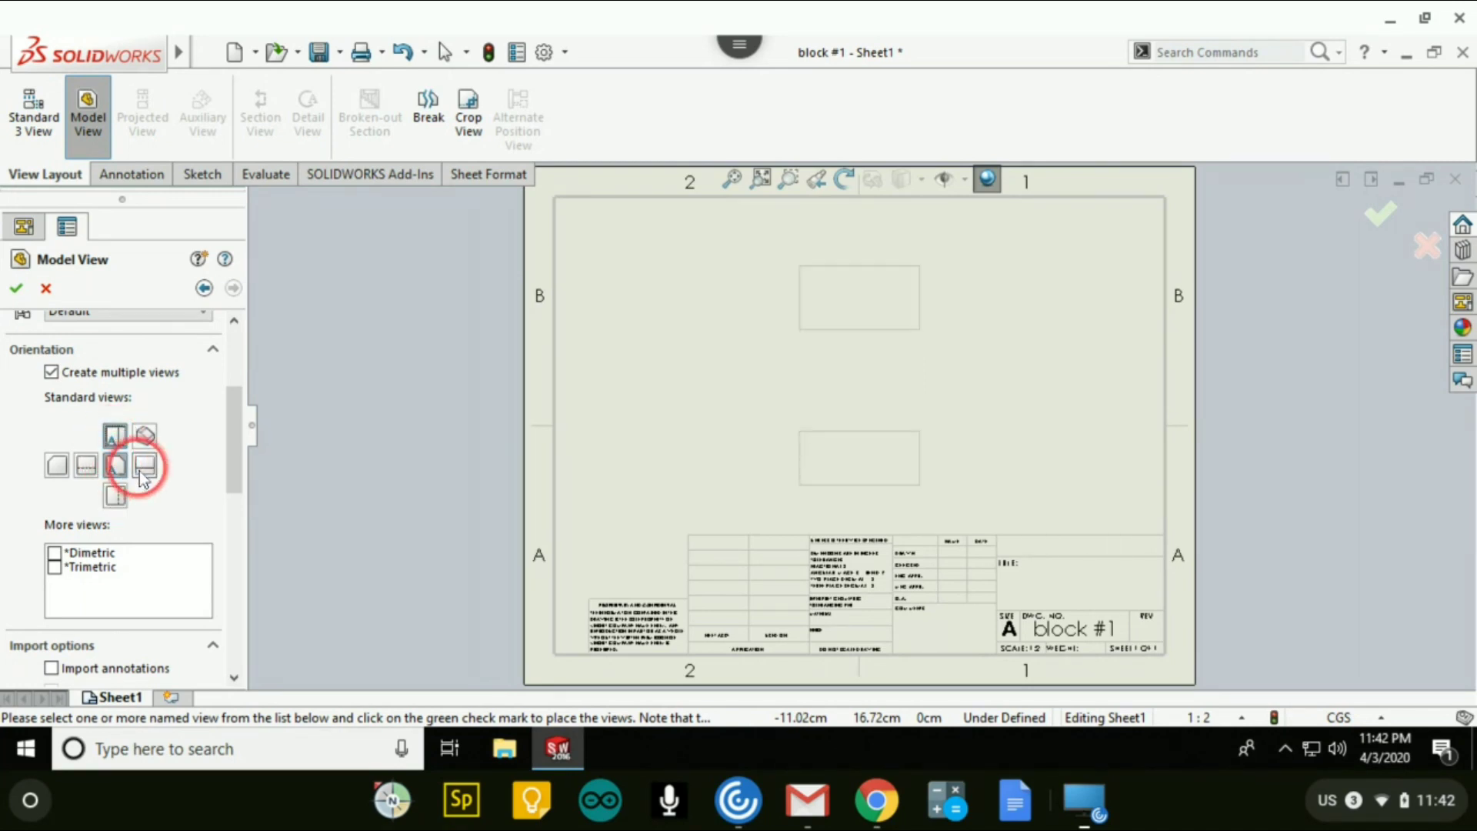
left_click(143, 466)
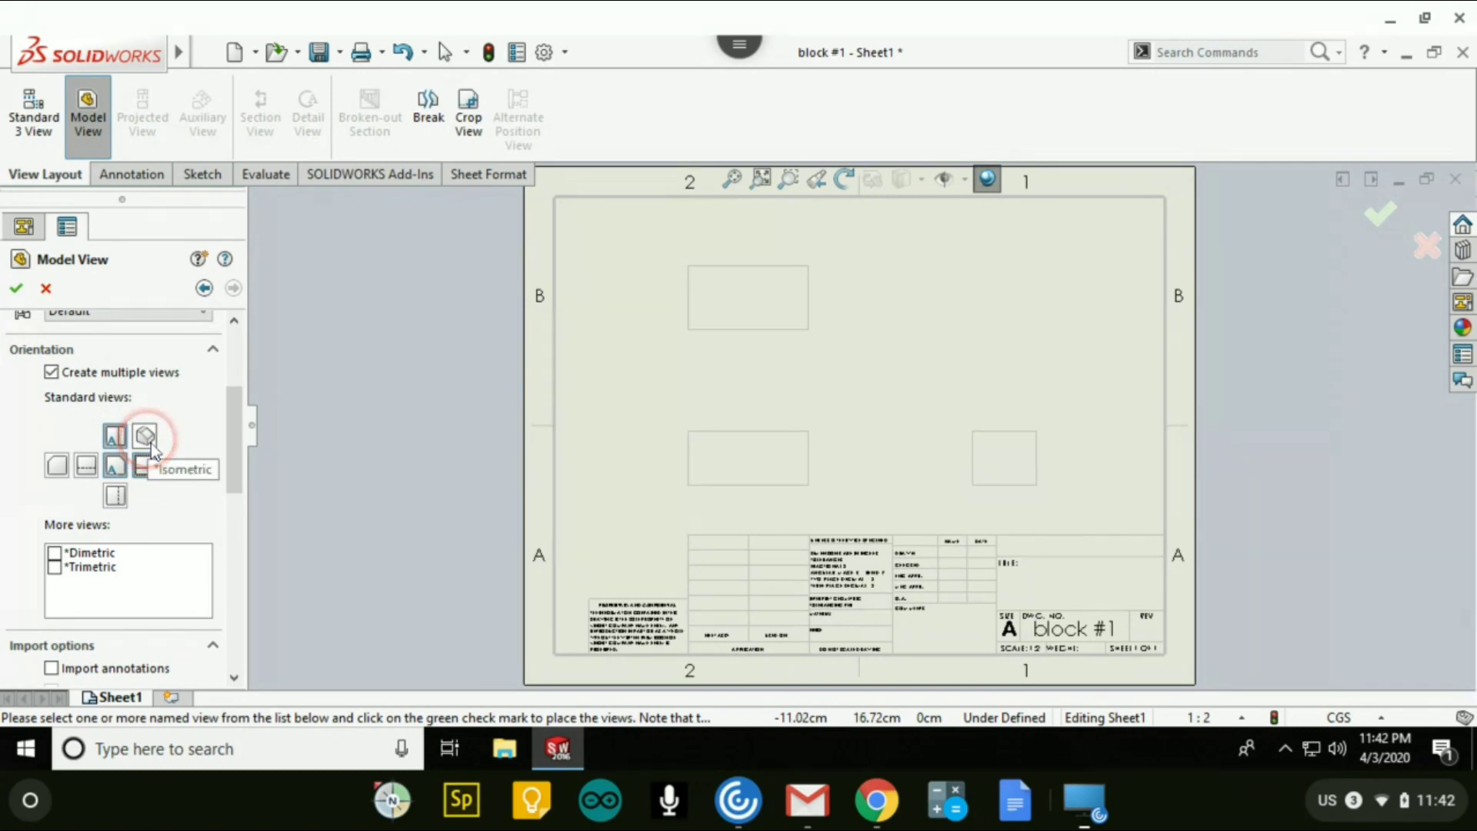
left_click(146, 441)
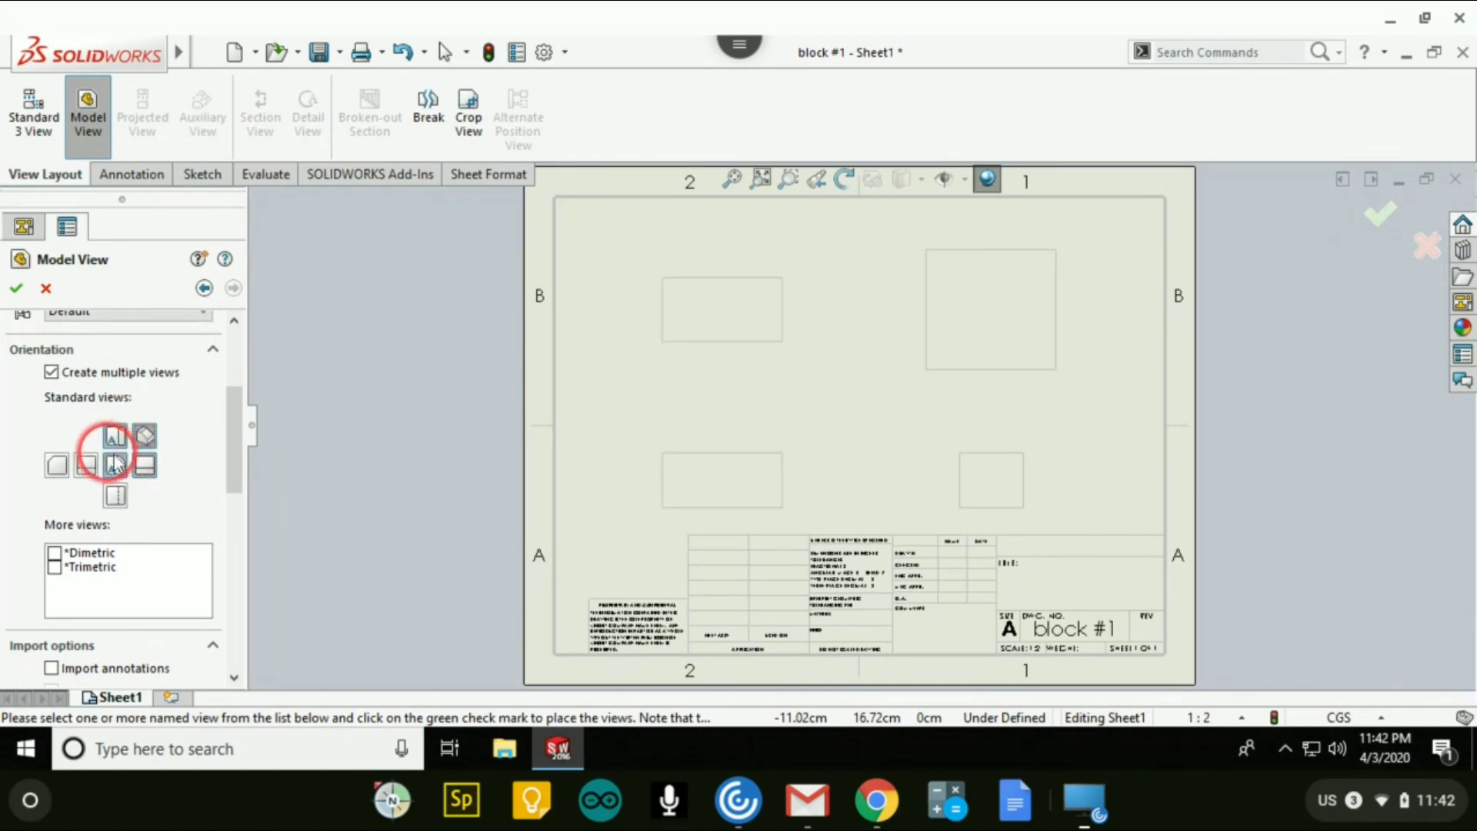
left_click(16, 290)
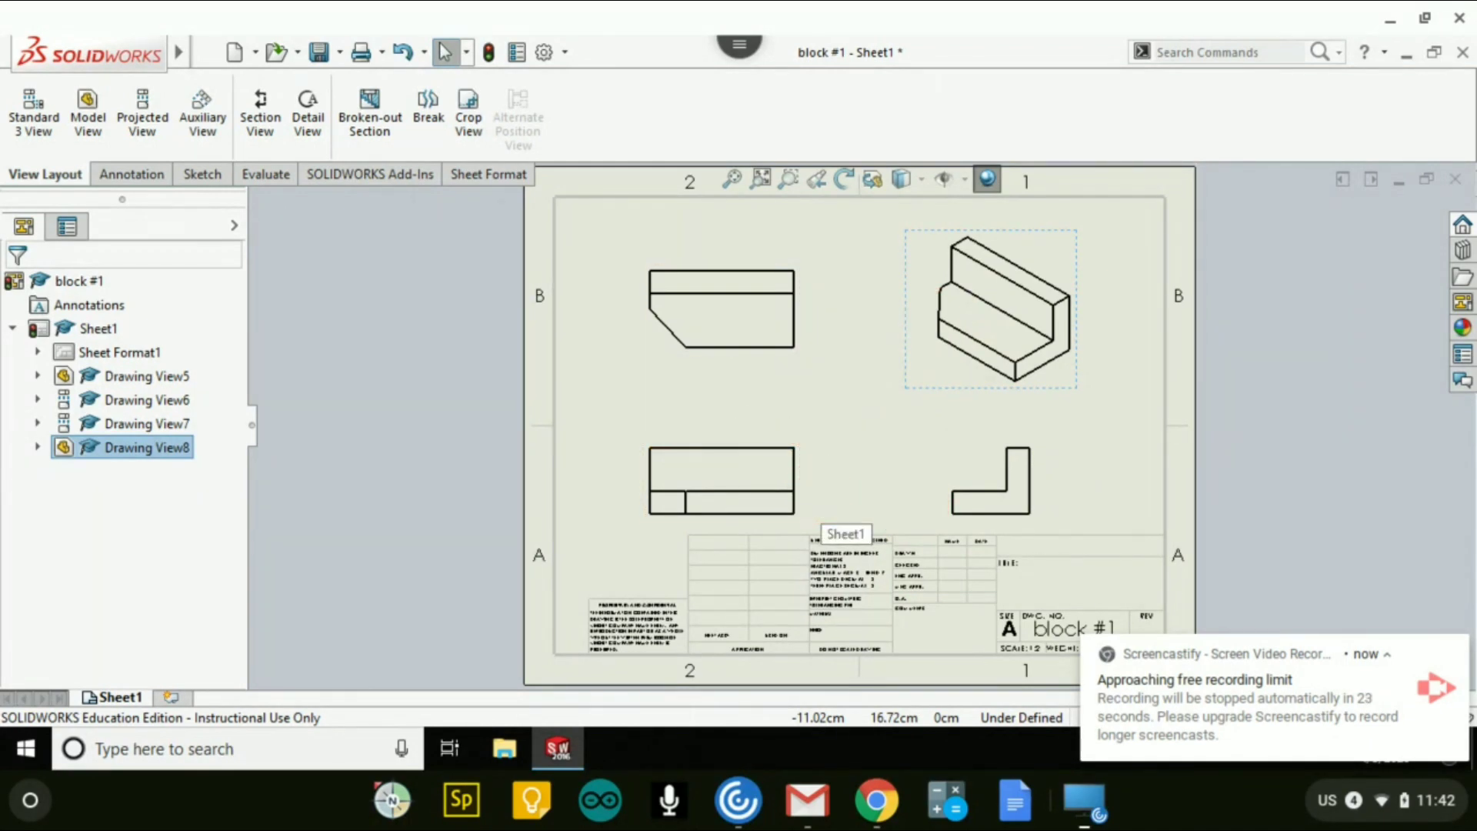
Close the block #1 drawing without saving the changes.
left_click(817, 482)
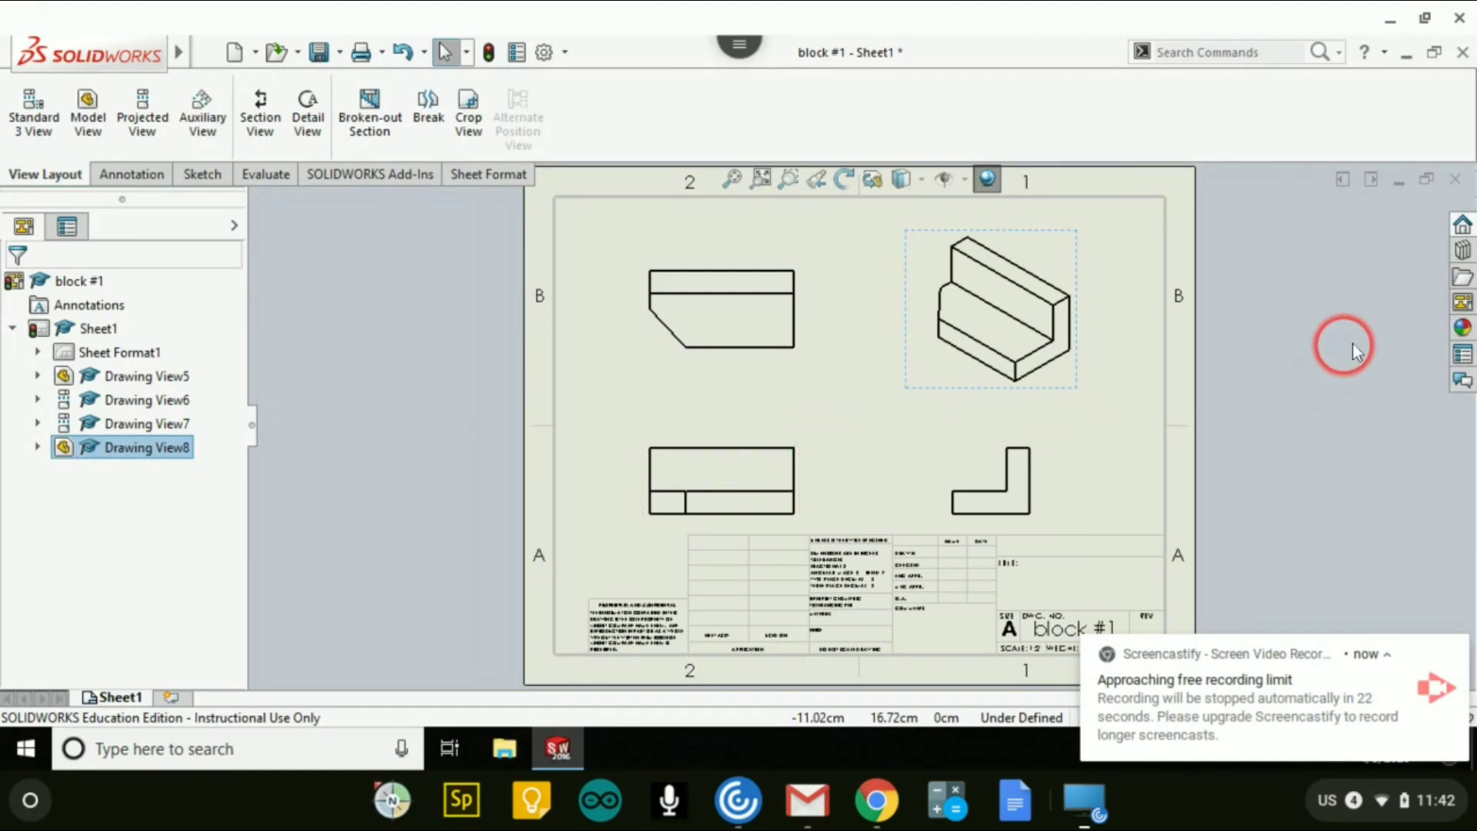
left_click(1455, 178)
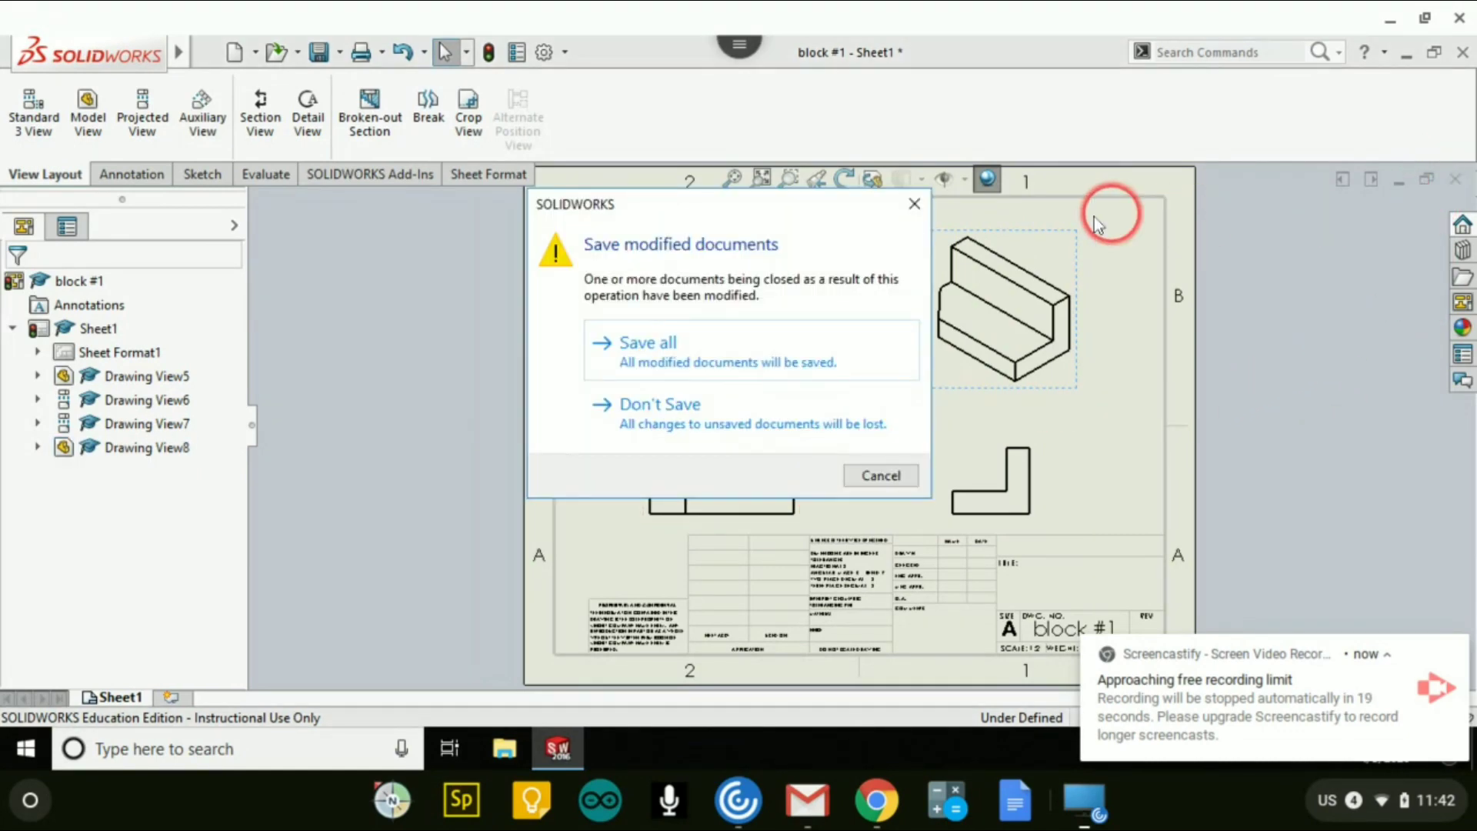
left_click(620, 419)
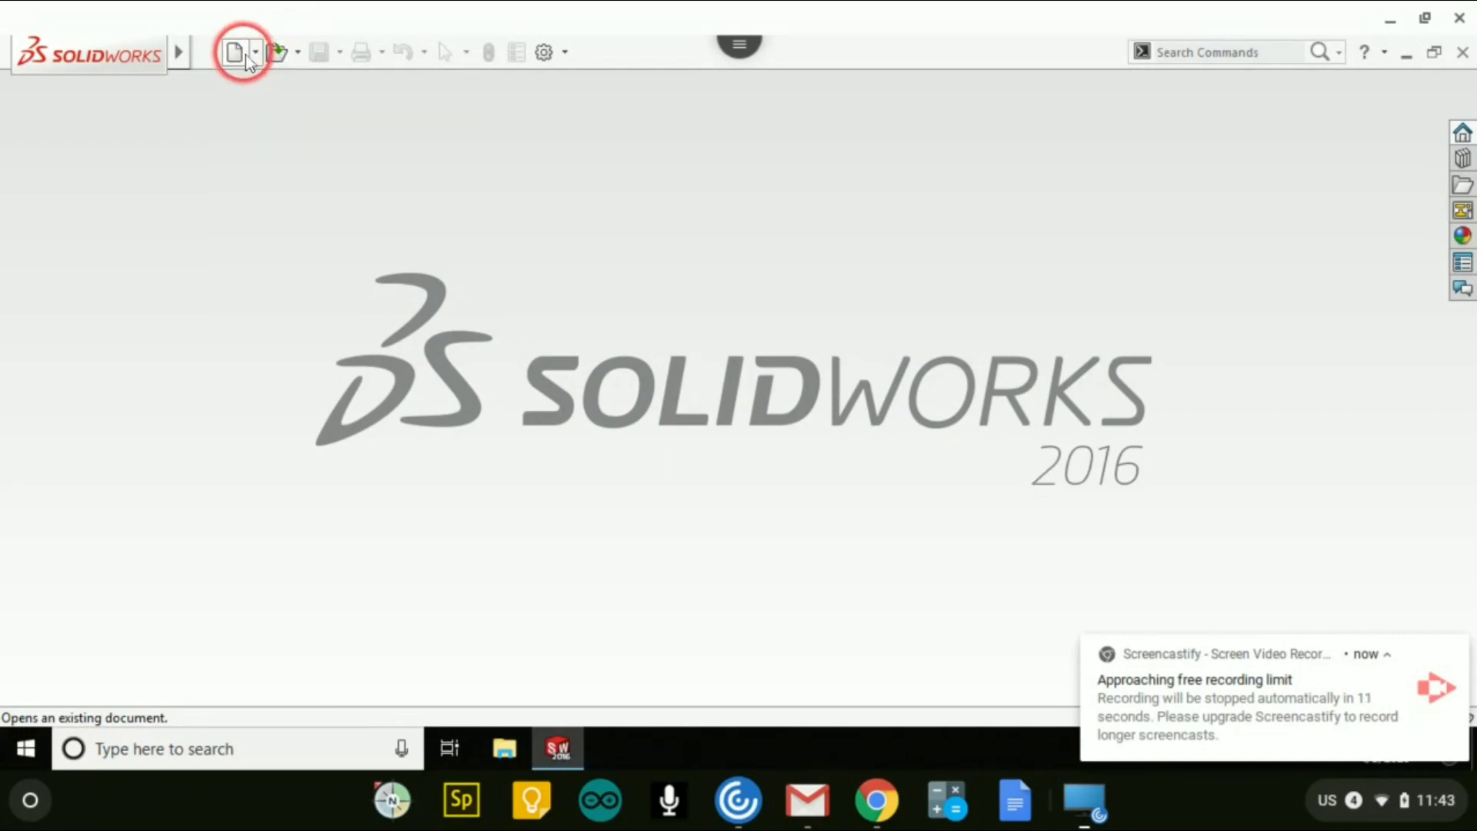
Open the block #1 part document from the Documents folder.
left_click(274, 54)
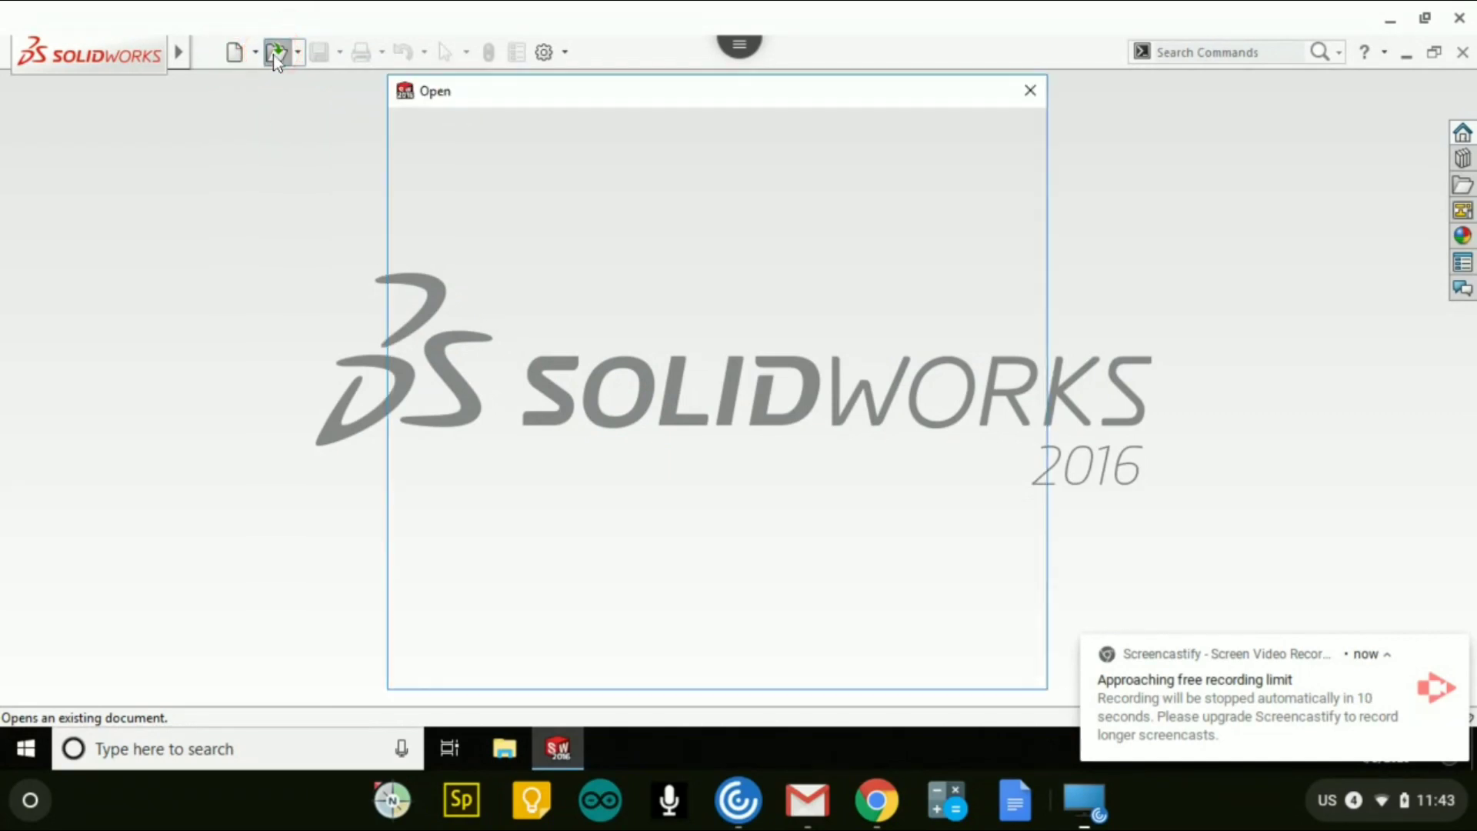
left_click(685, 312)
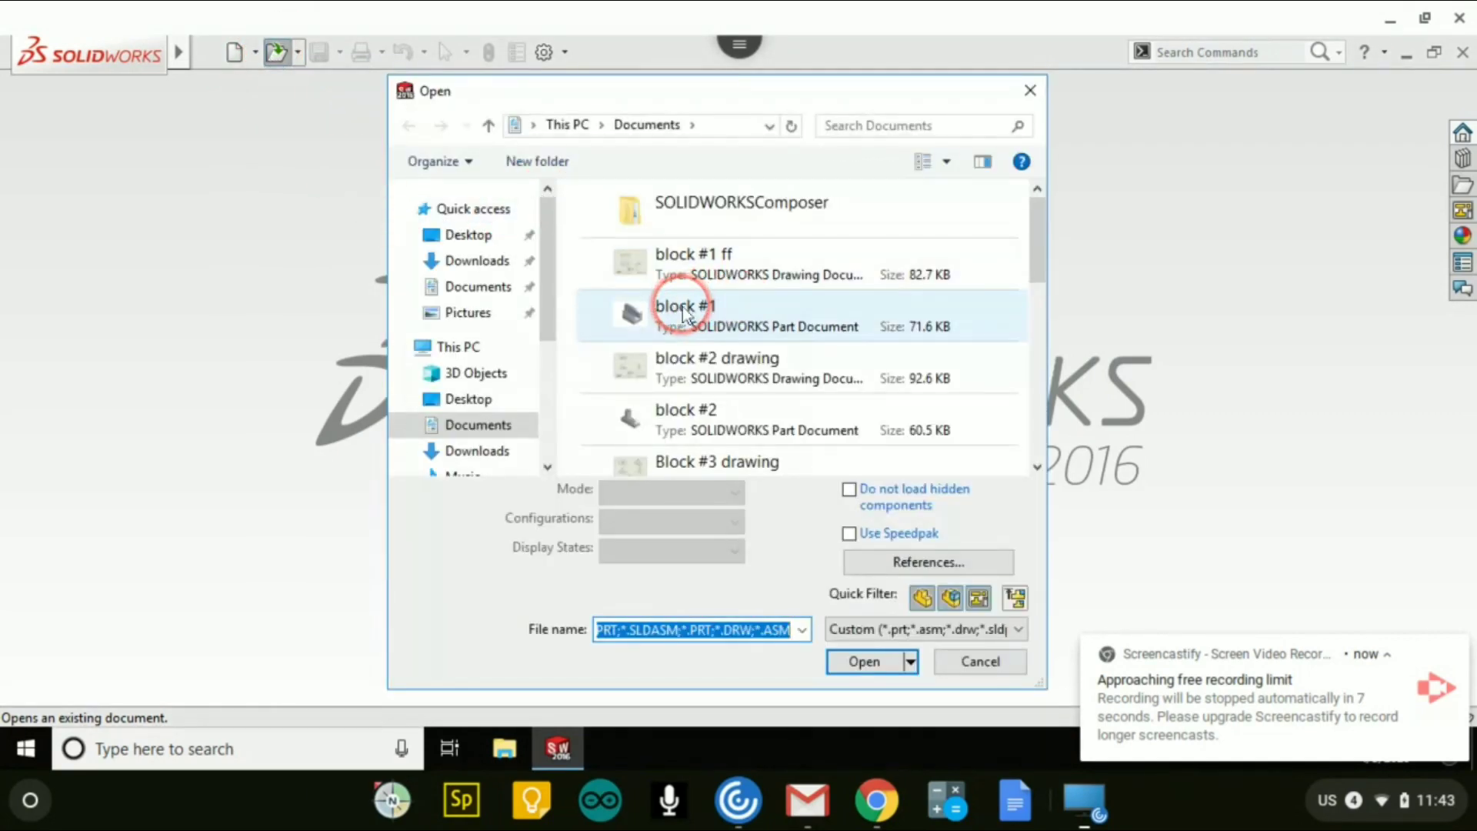
double_click(683, 310)
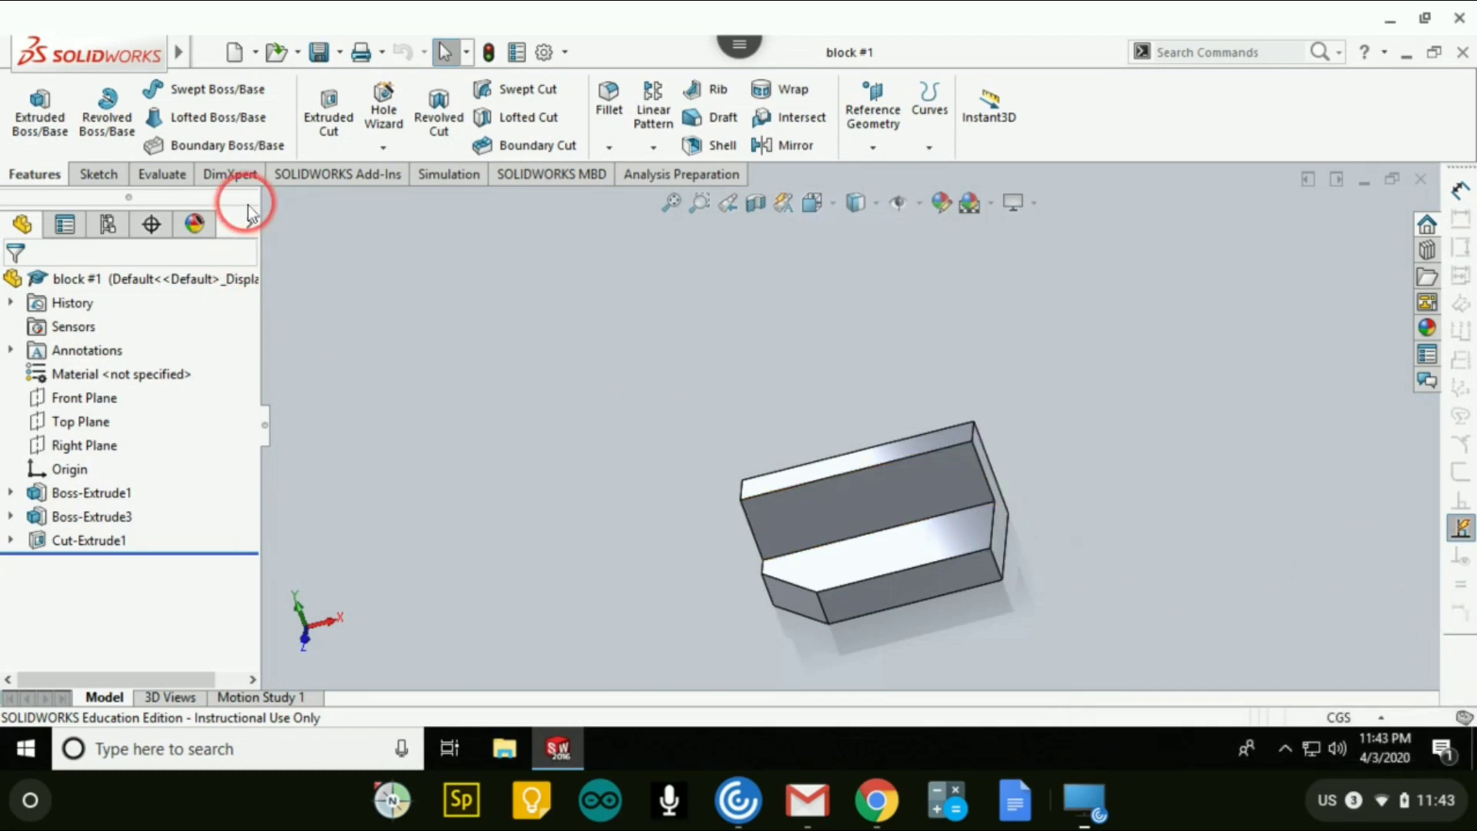
Make a drawing from the block #1 part on an A (ANSI) Landscape sheet.
left_click(257, 54)
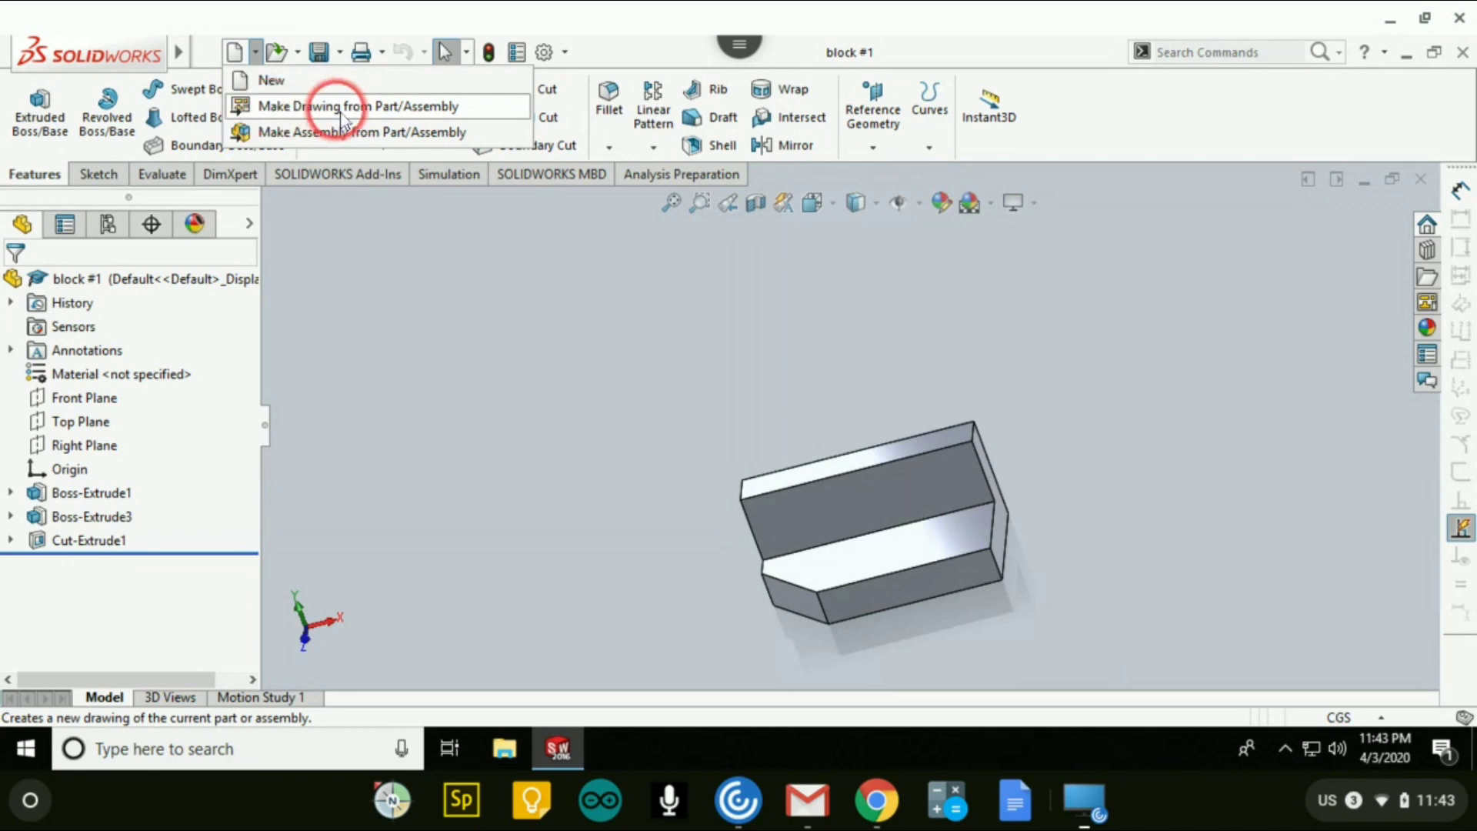
left_click(298, 114)
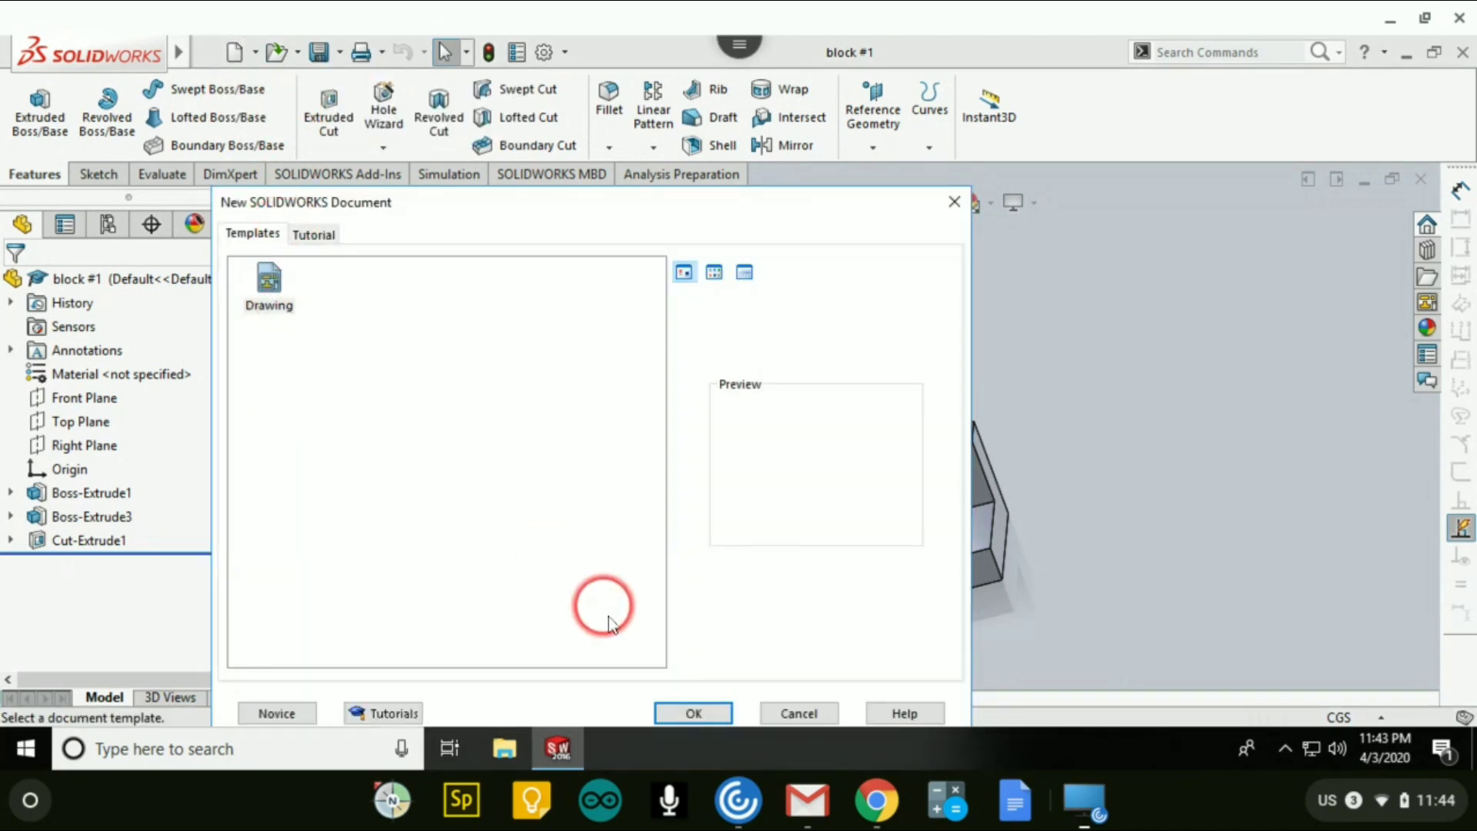
left_click(688, 711)
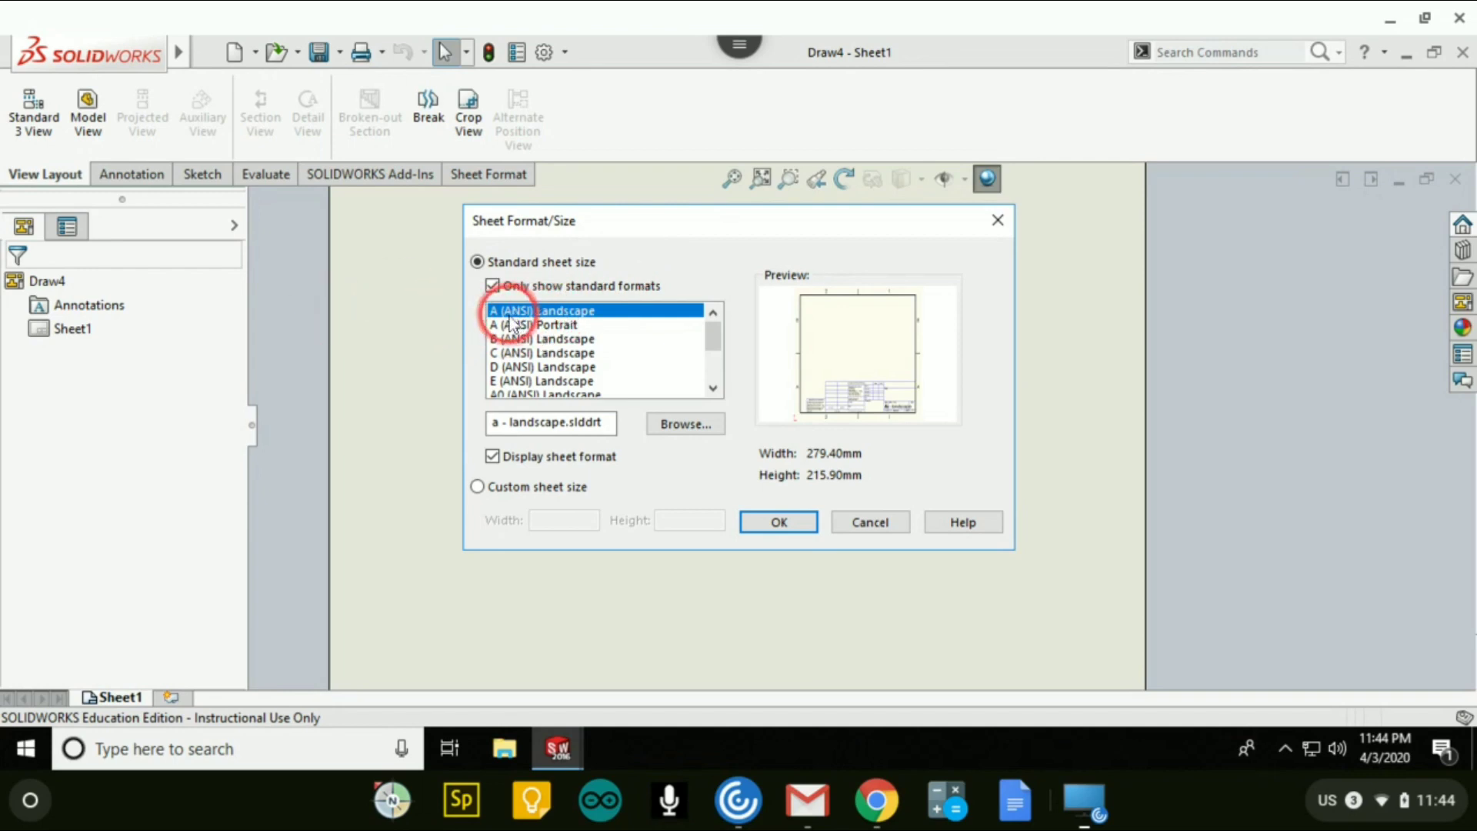
left_click(792, 522)
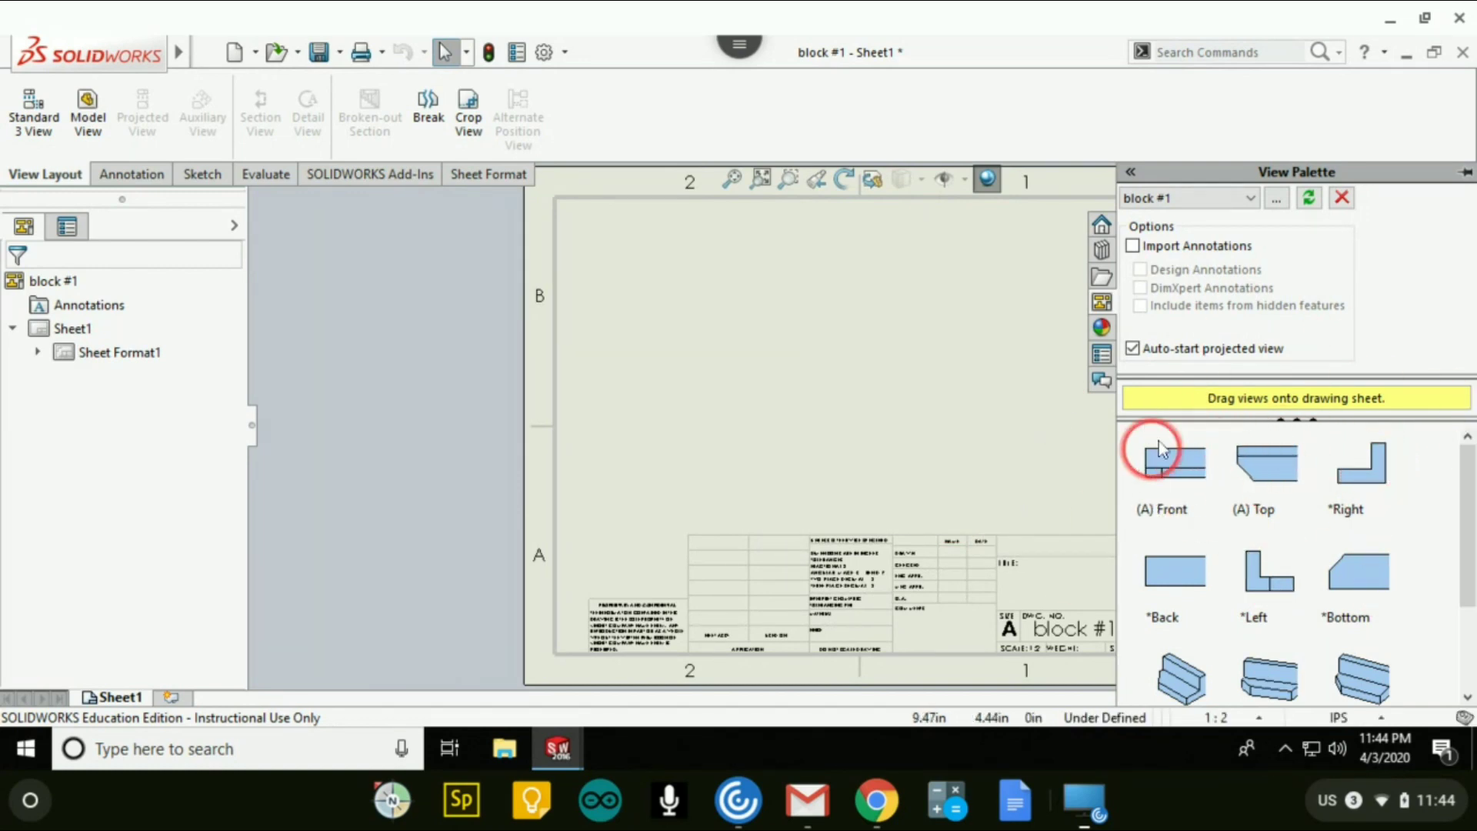
Place the block #1 front view low on the sheet and project its top, right and isometric views.
left_click_drag(1168, 573, 1163, 569)
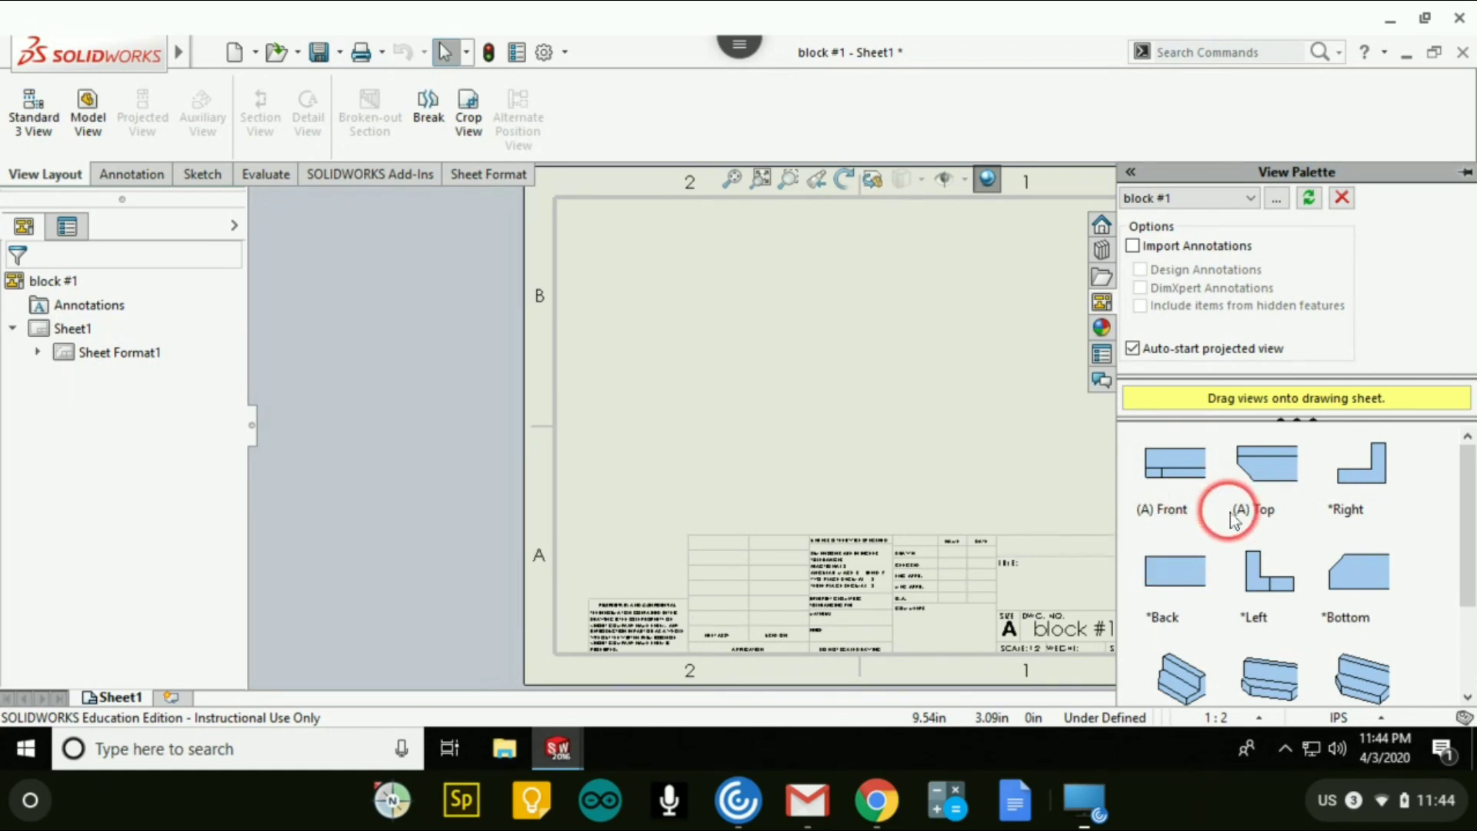
left_click_drag(1170, 465, 697, 470)
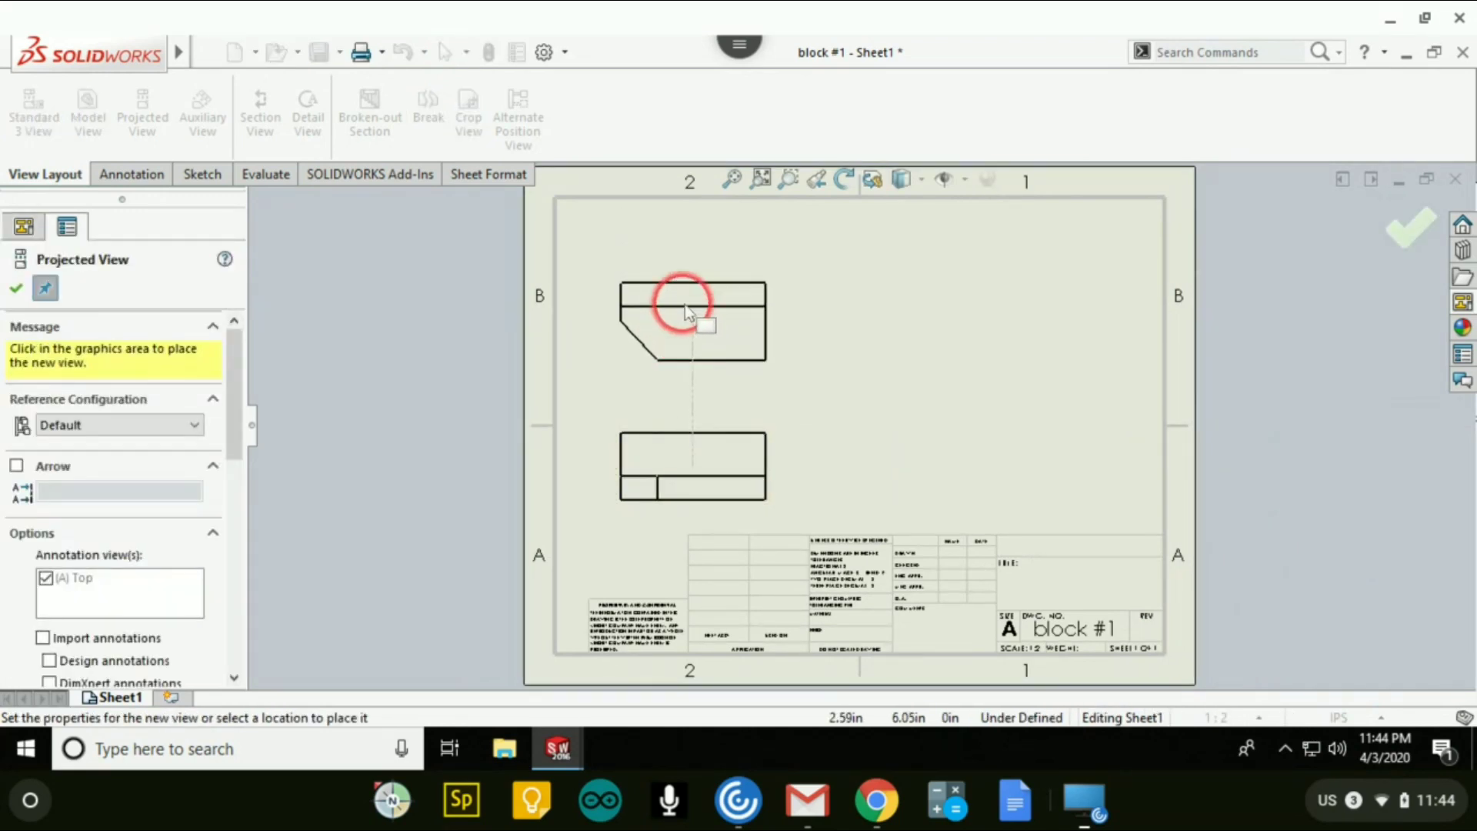
left_click(685, 316)
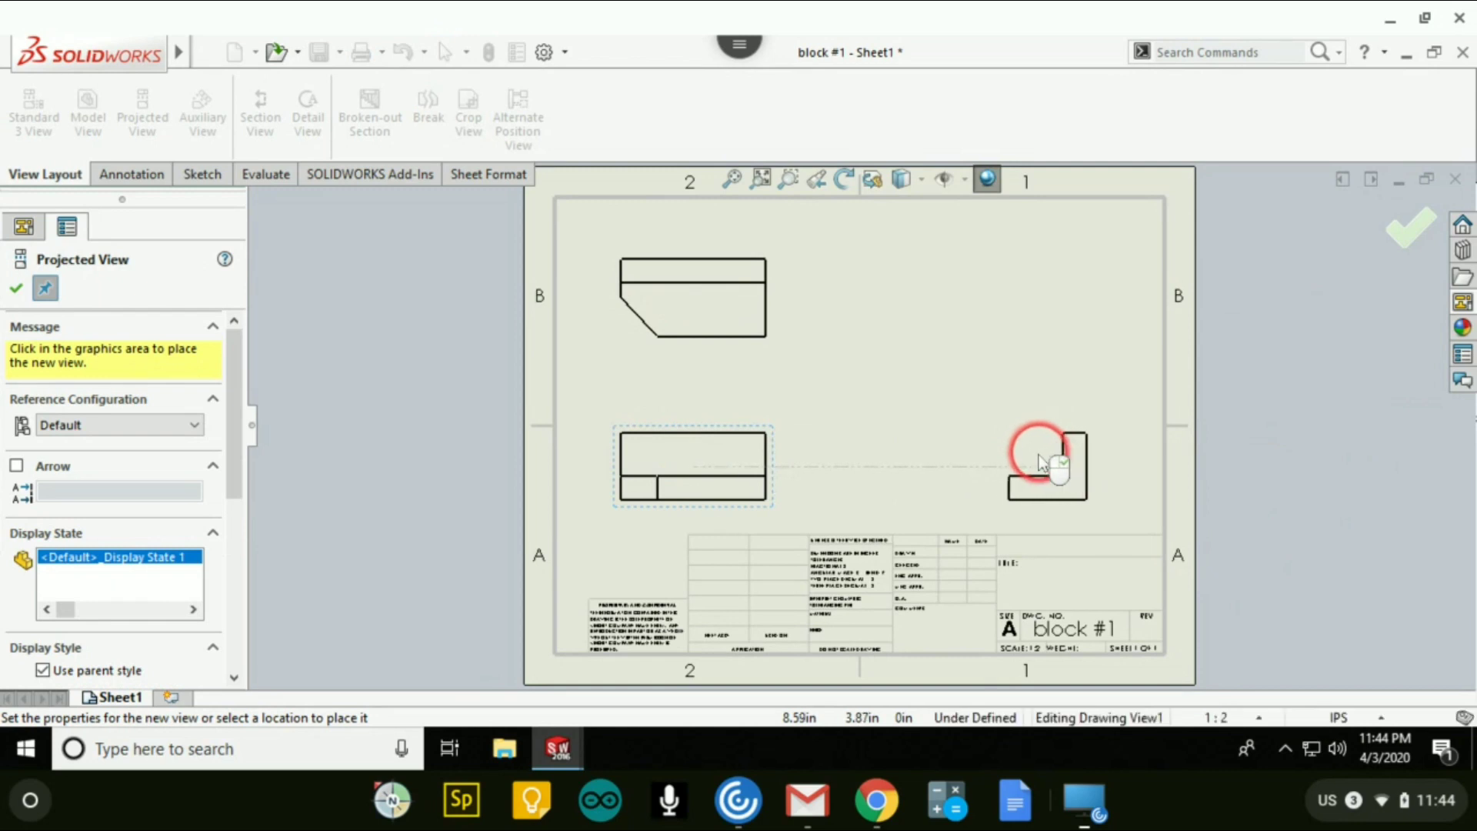
left_click(1036, 455)
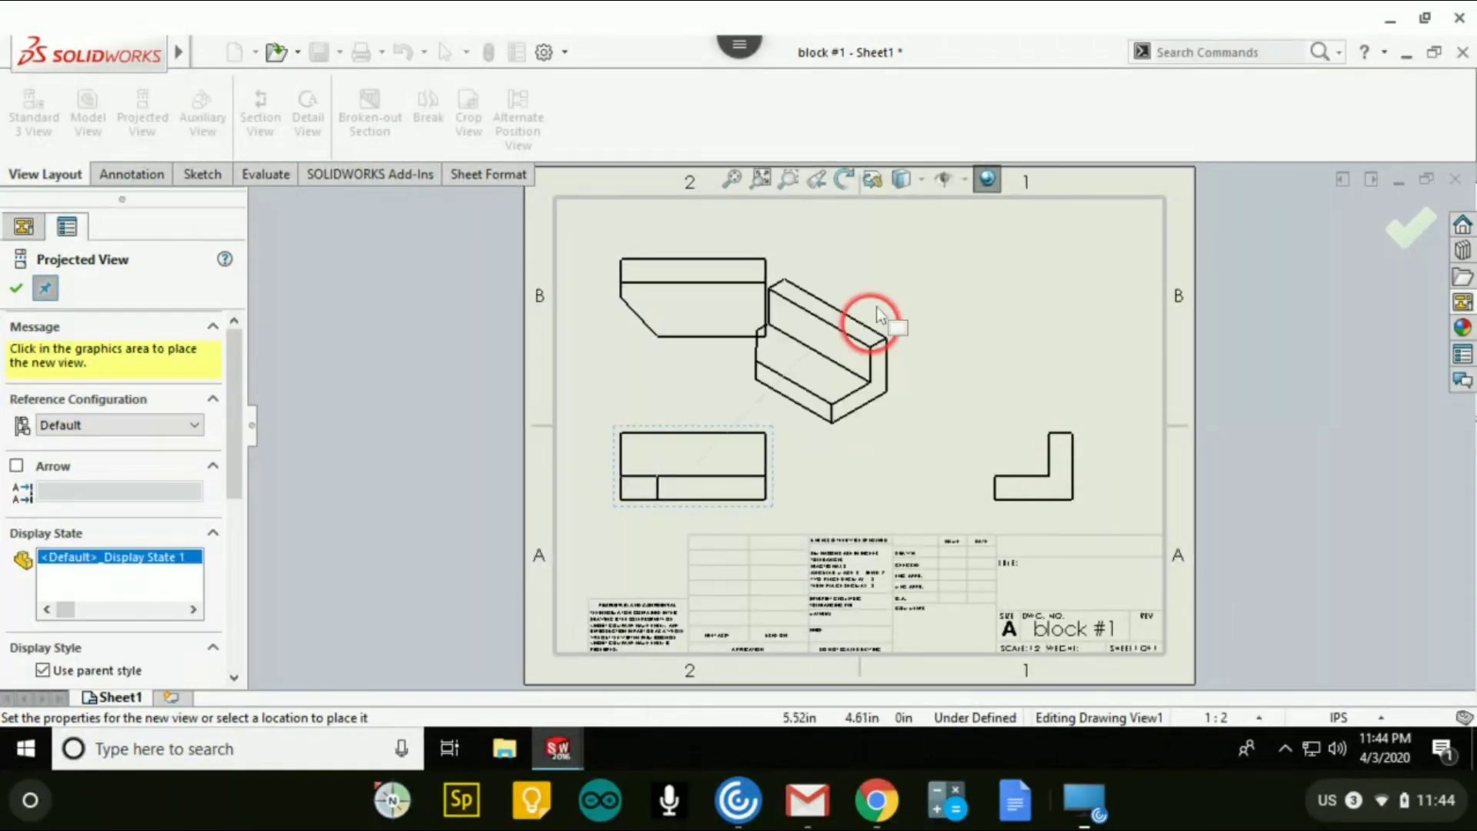
left_click(910, 325)
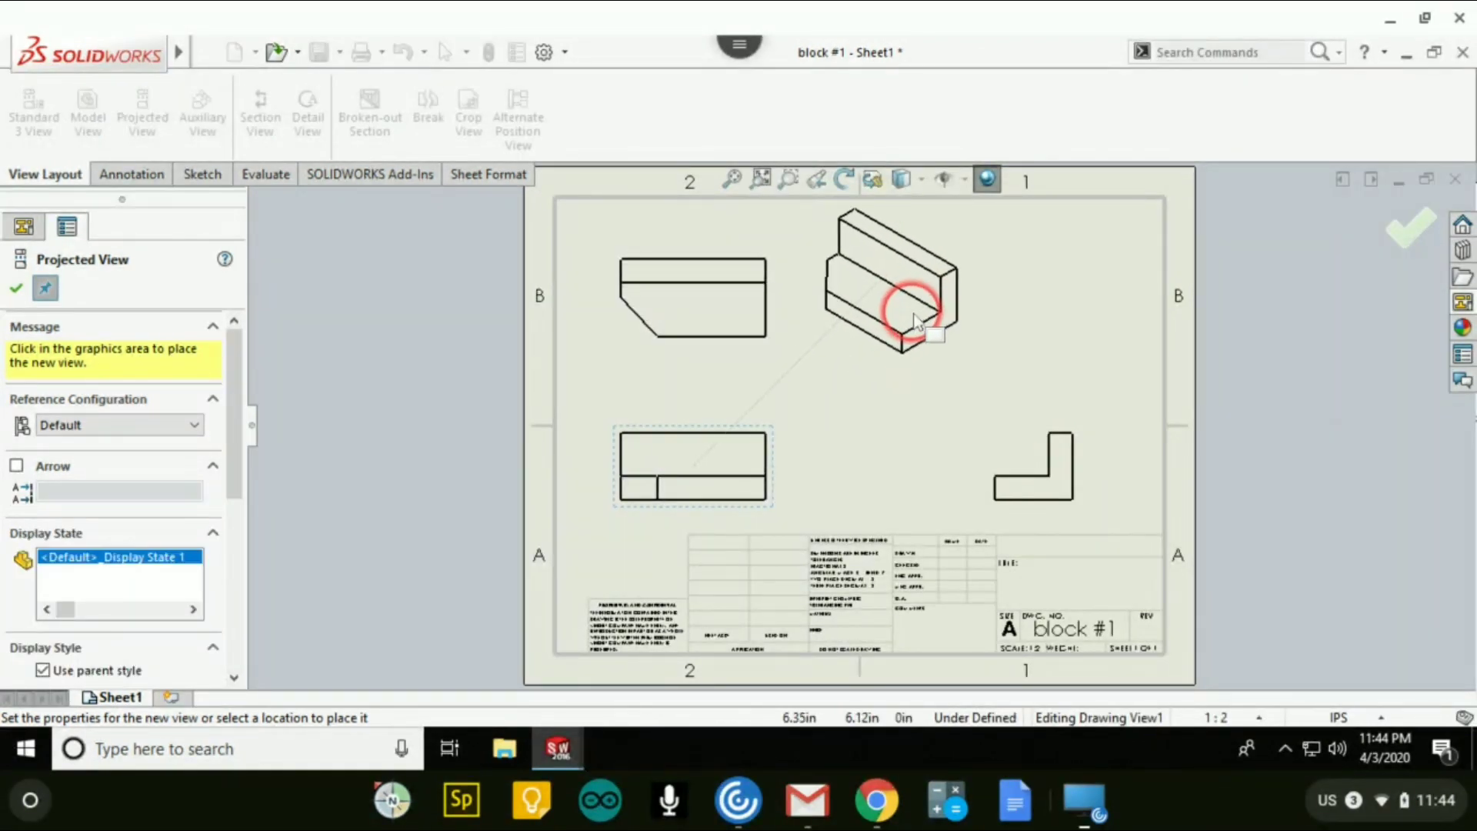
left_click(43, 290)
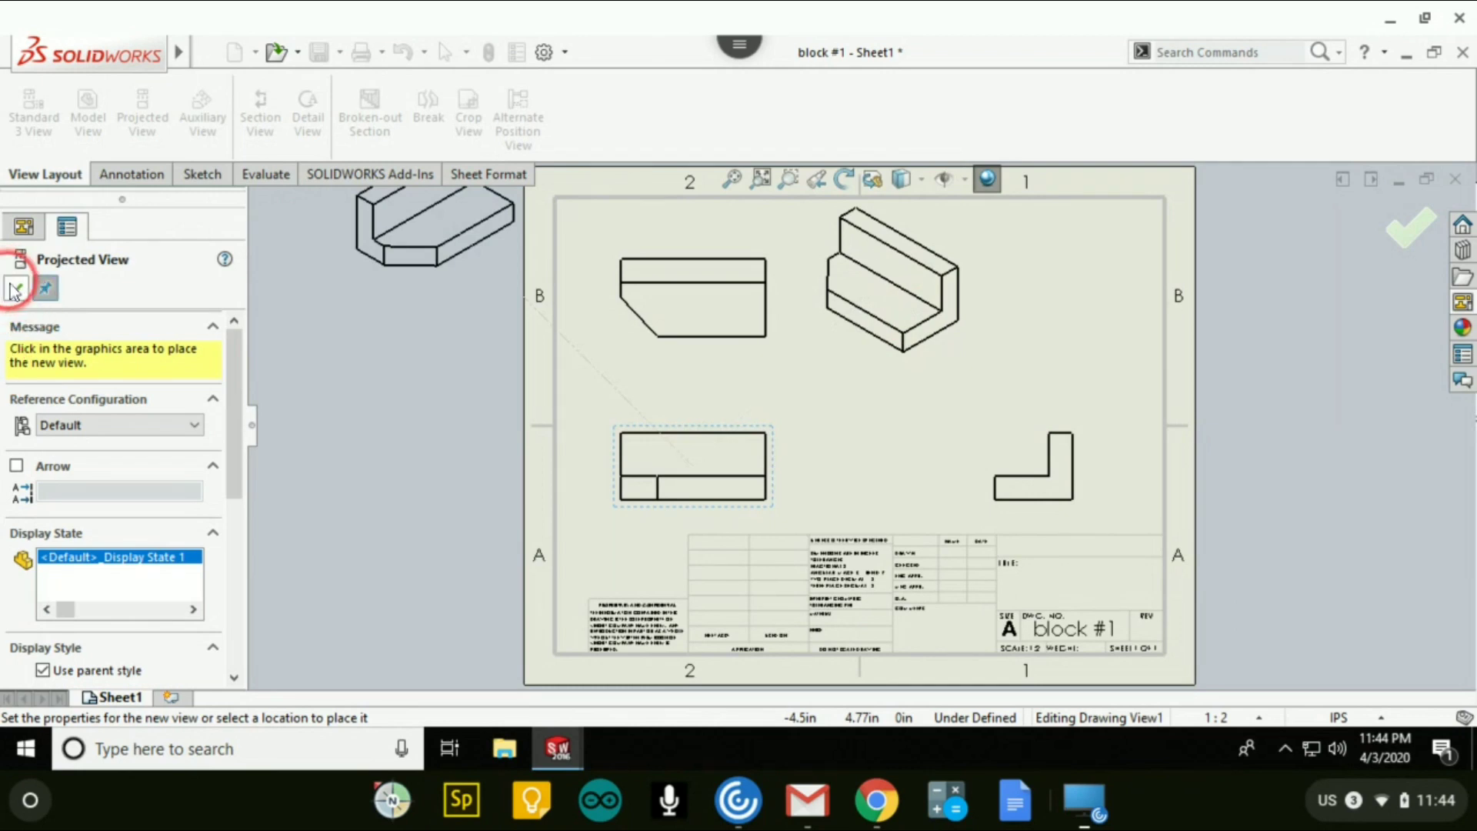
Move the isometric view further right so it sits above the right view.
left_click(916, 322)
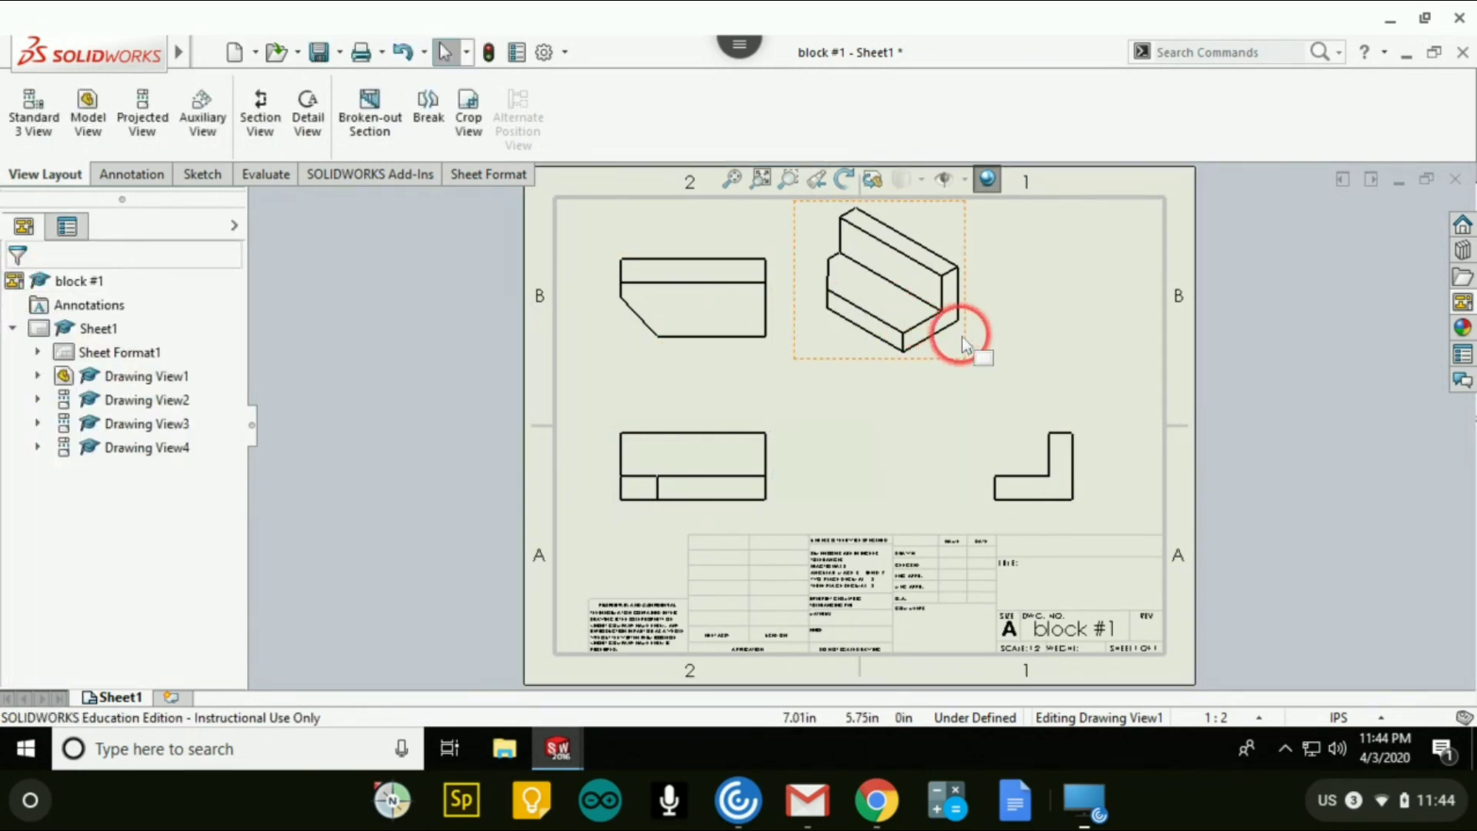
left_click_drag(963, 342, 1094, 372)
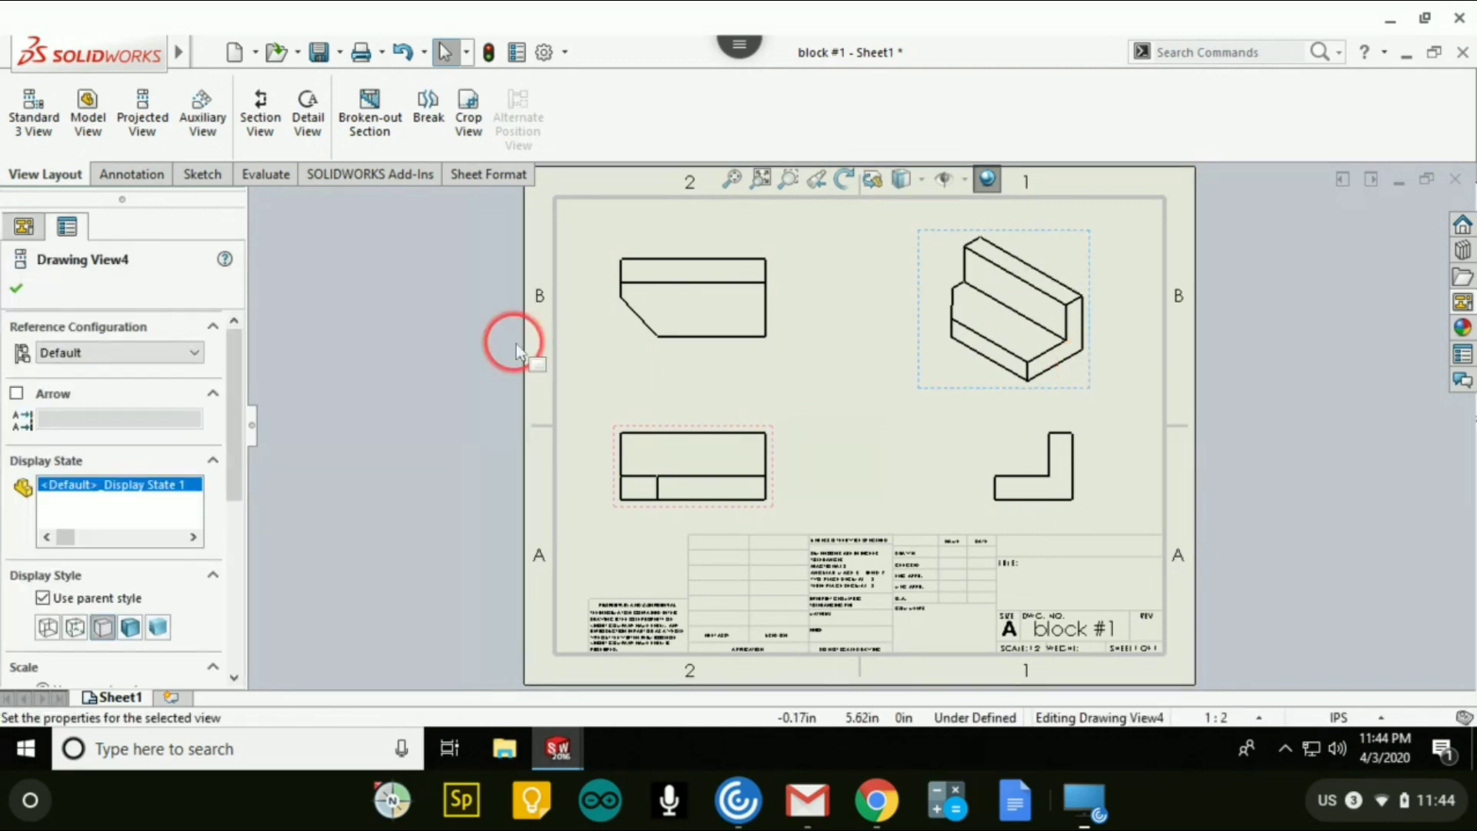
left_click(19, 290)
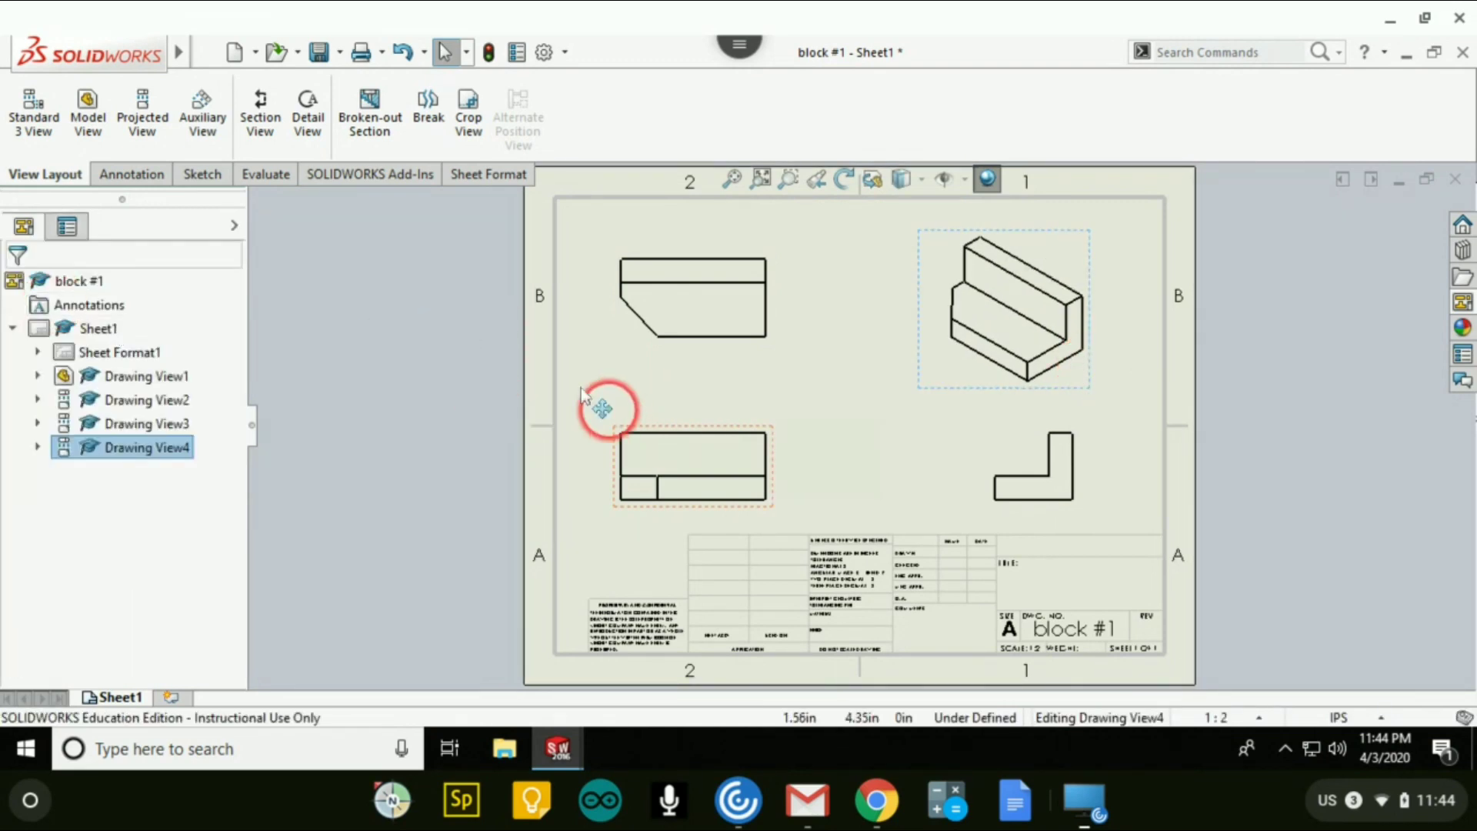
left_click(1143, 424)
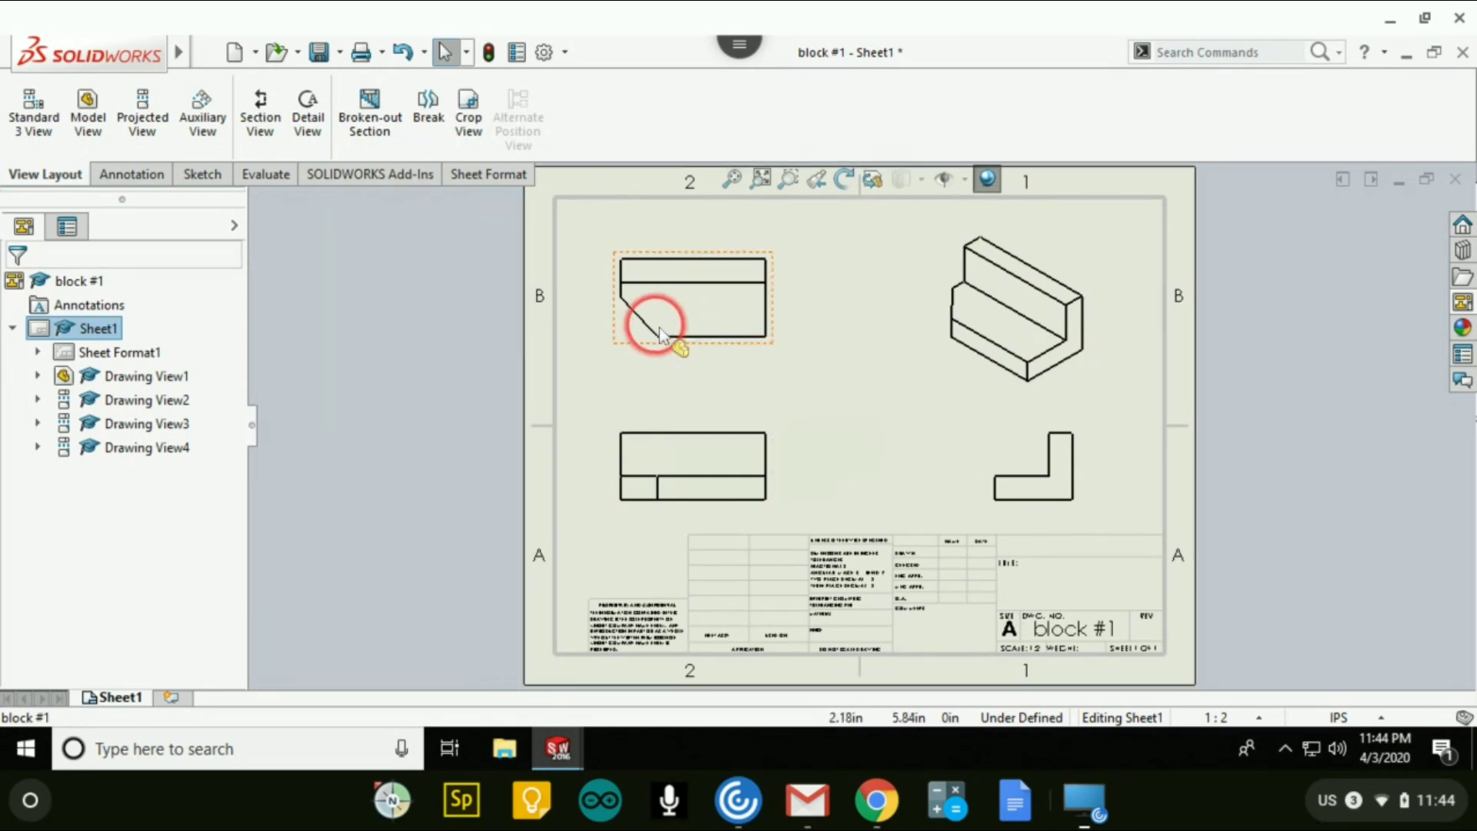
Dimension the right edge of the top view with Smart Dimension, placing the dimension outside the view.
left_click(202, 177)
left_click(26, 127)
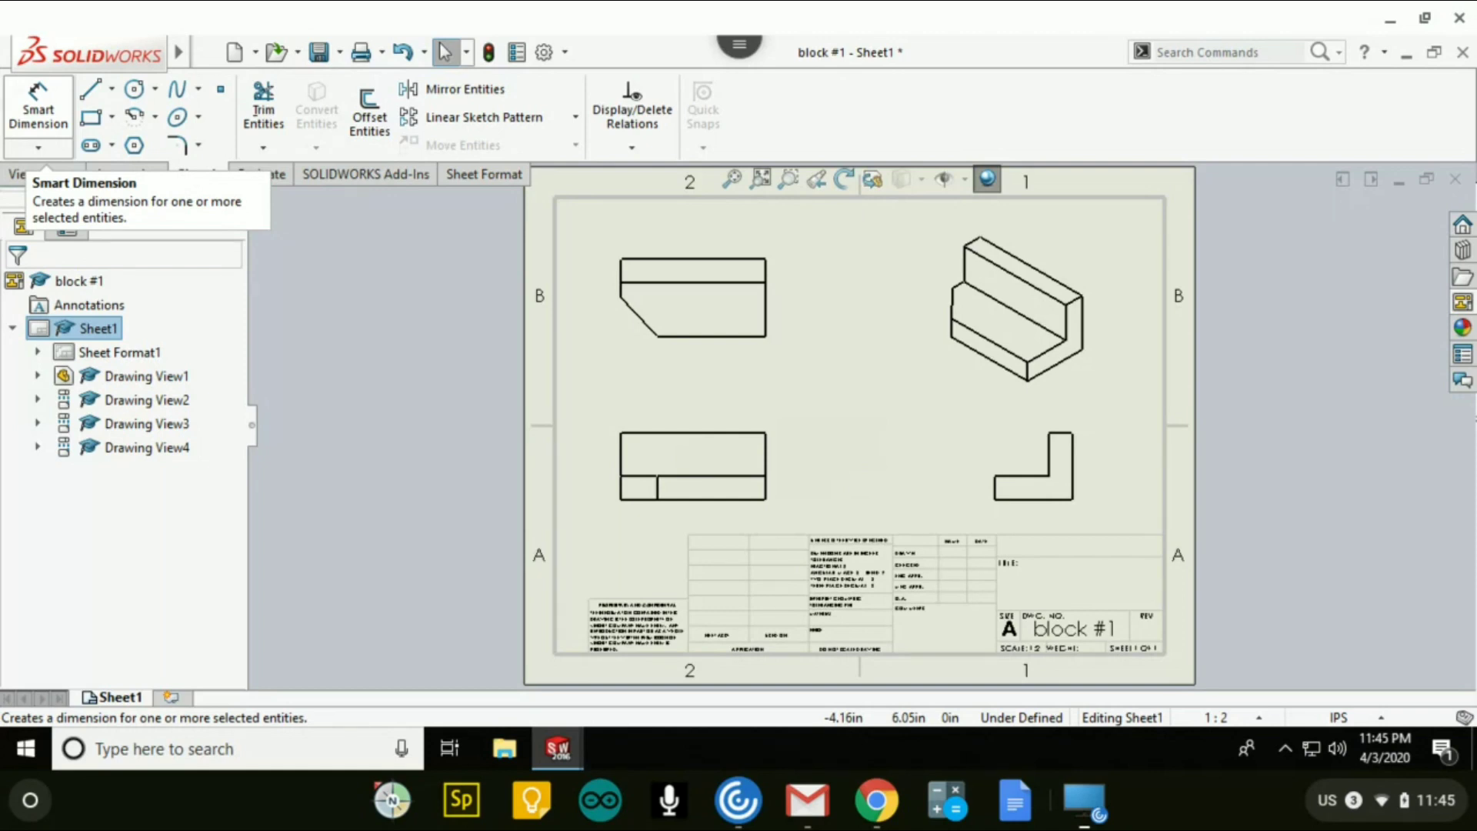
left_click(45, 115)
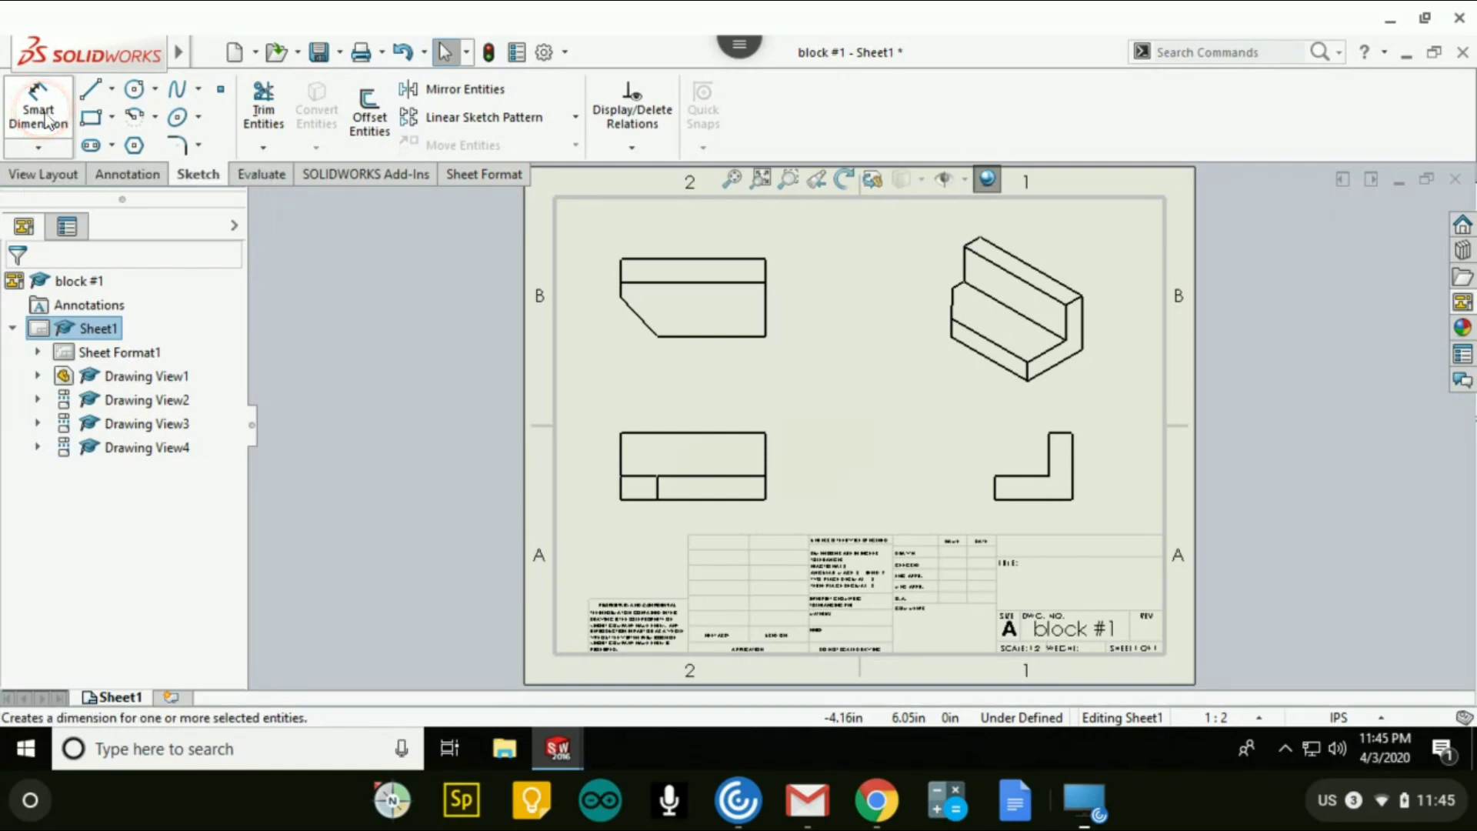
left_click(768, 311)
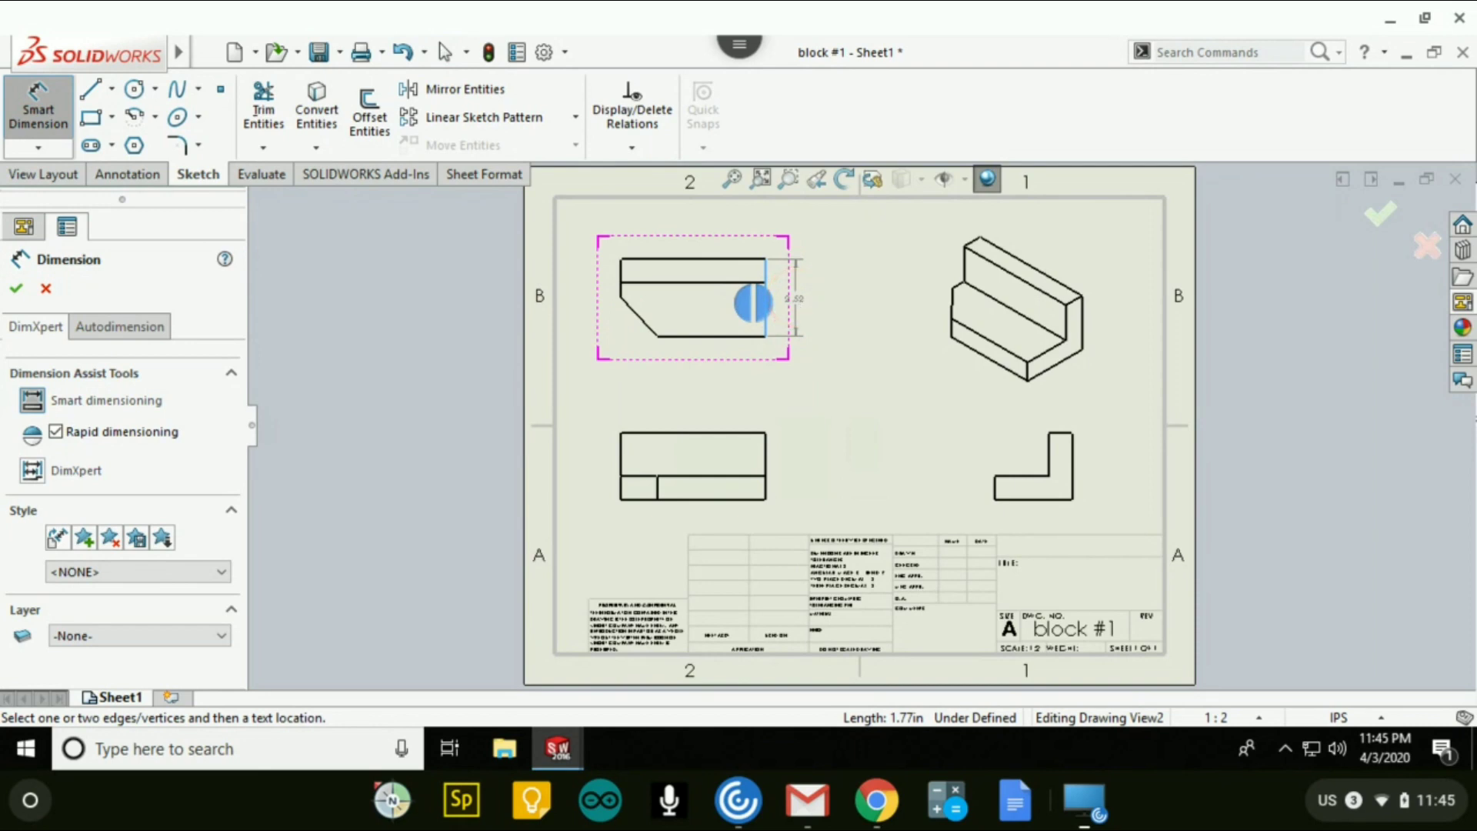
left_click(758, 302)
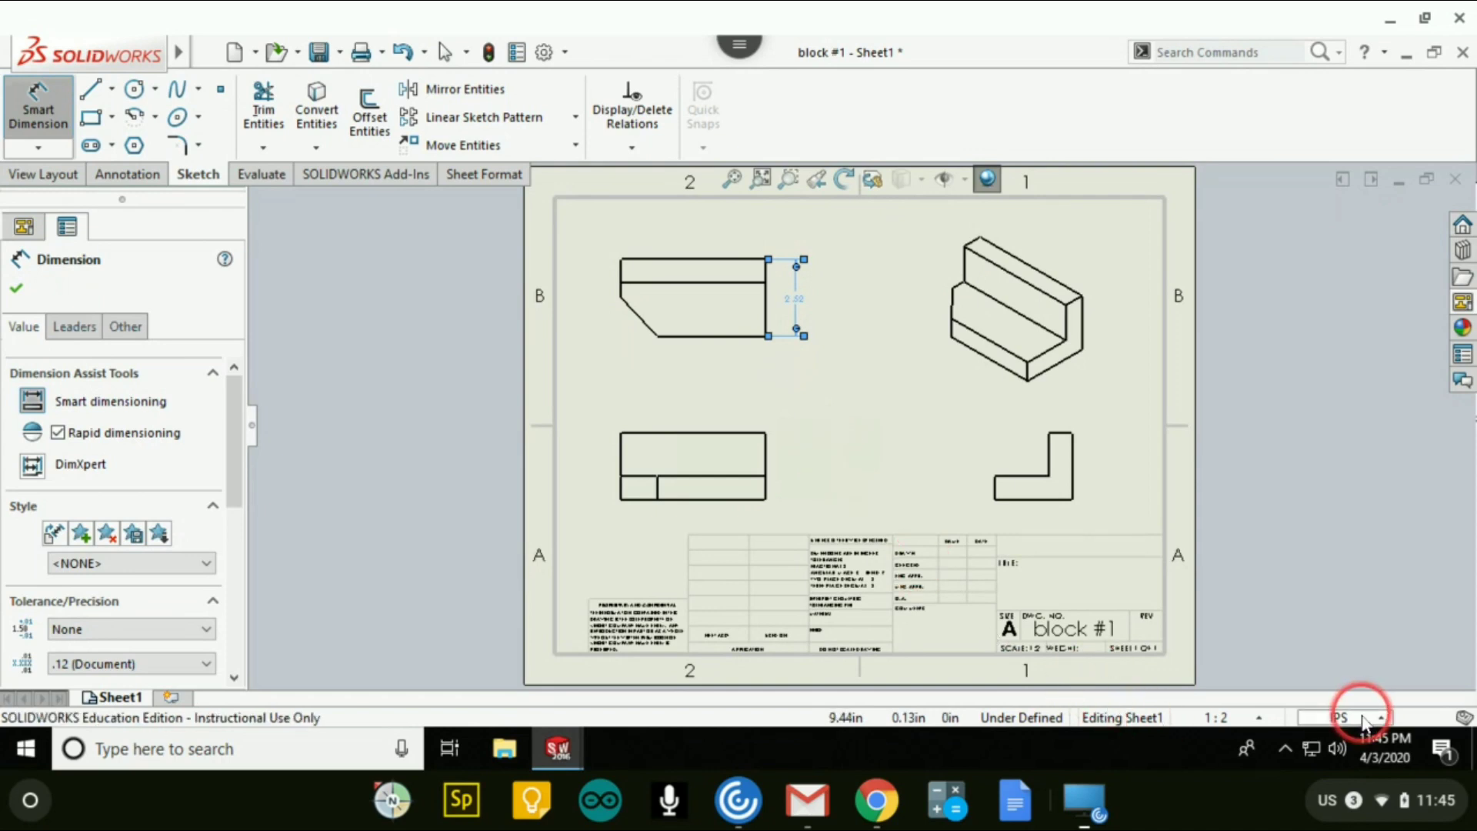
Set the drawing's unit system to CGS (centimeter, gram, second).
left_click(1363, 721)
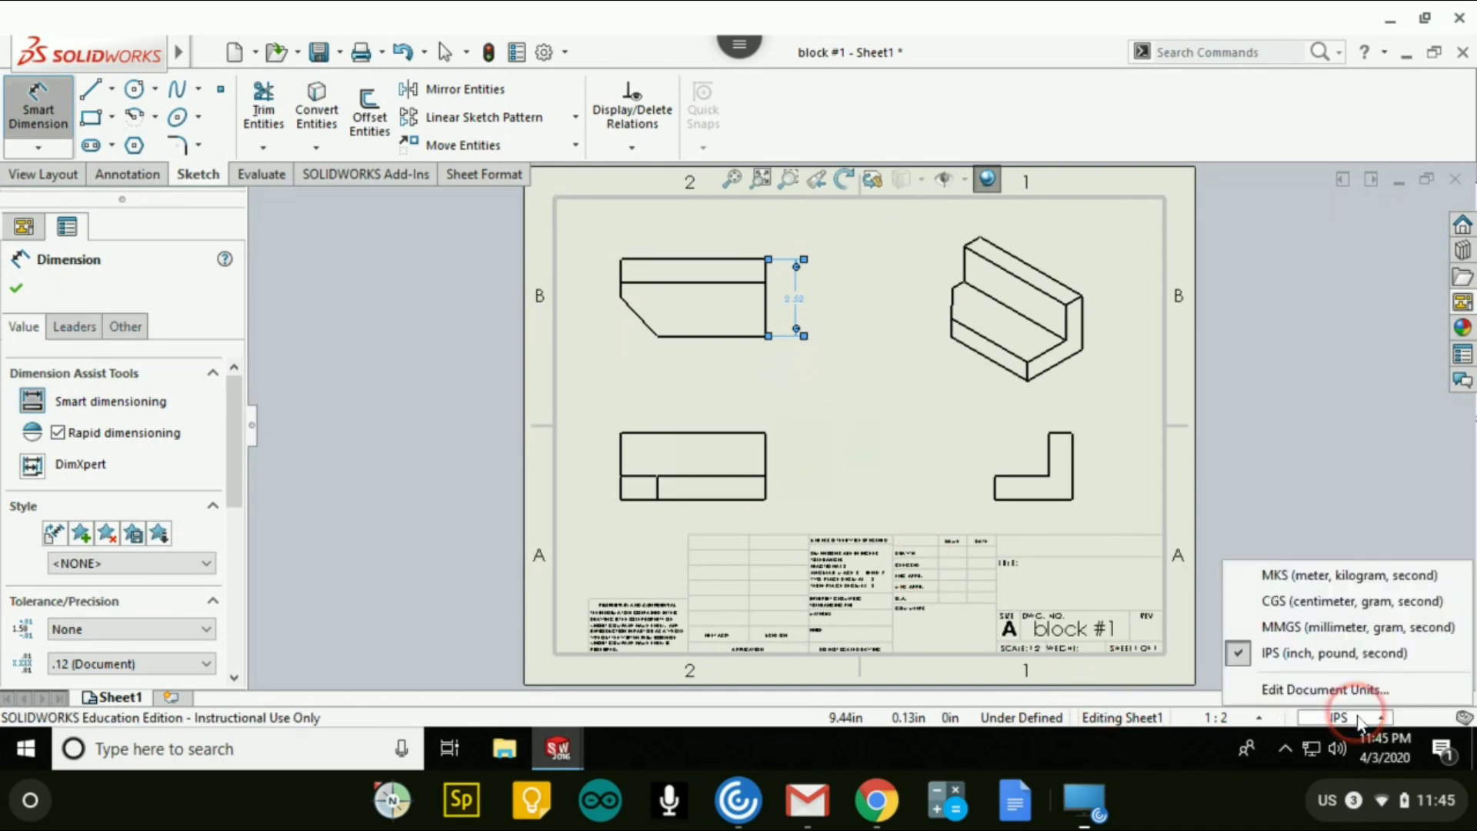
left_click(1283, 604)
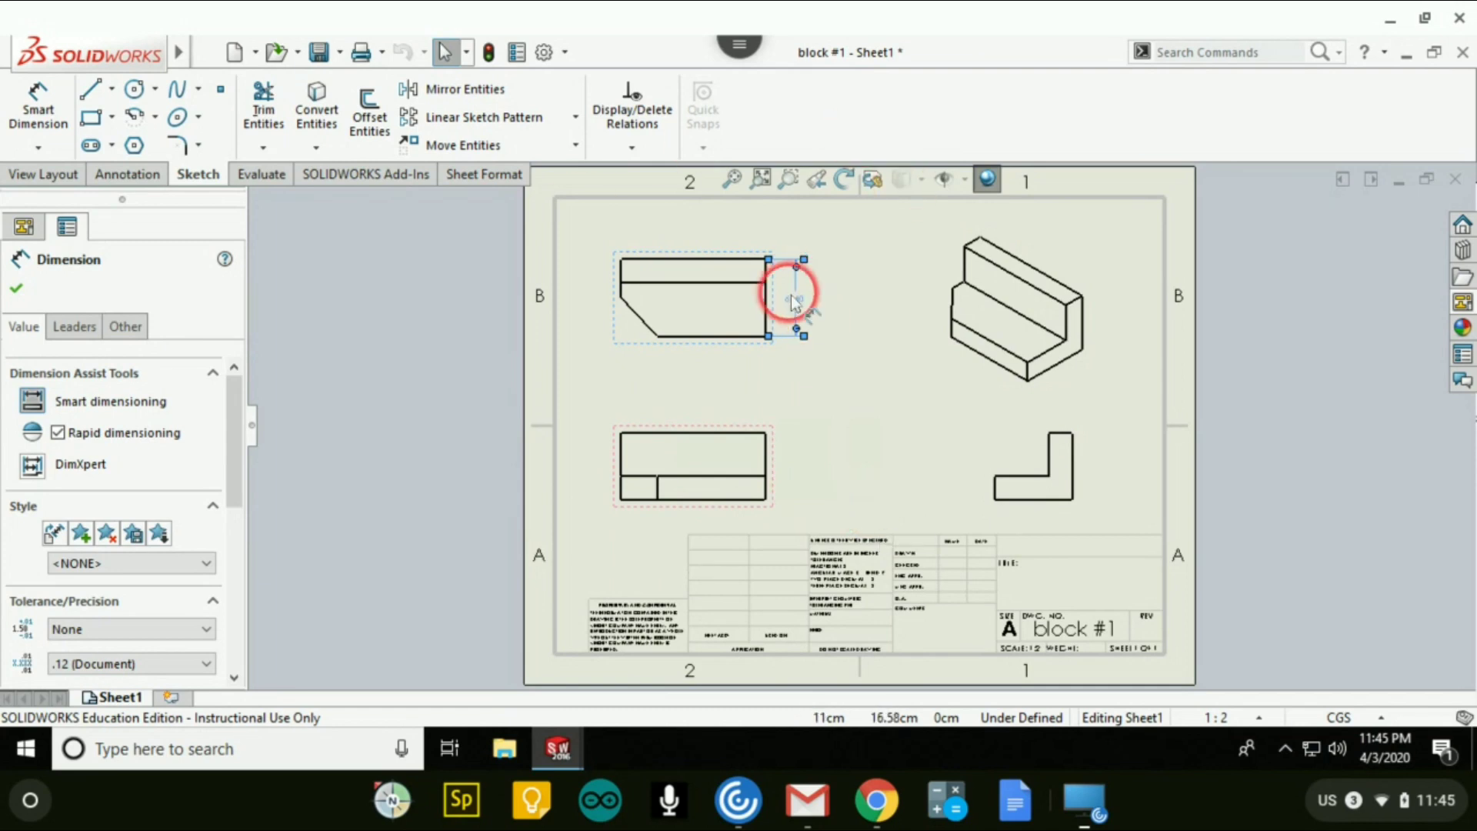
left_click(15, 290)
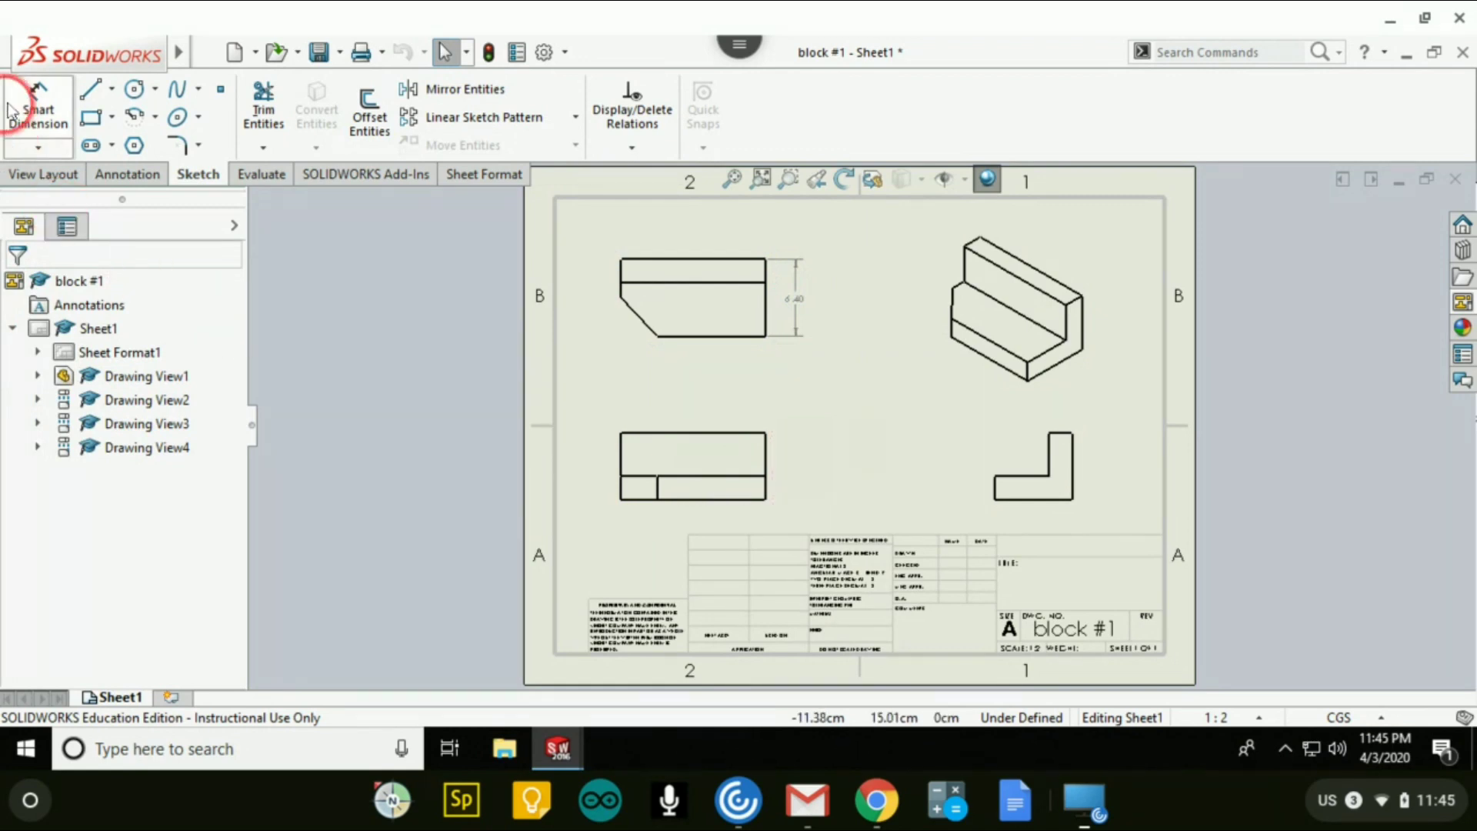
Dimension the top view's upper edge above it and its short left edge beside it using Smart Dimension.
left_click(47, 127)
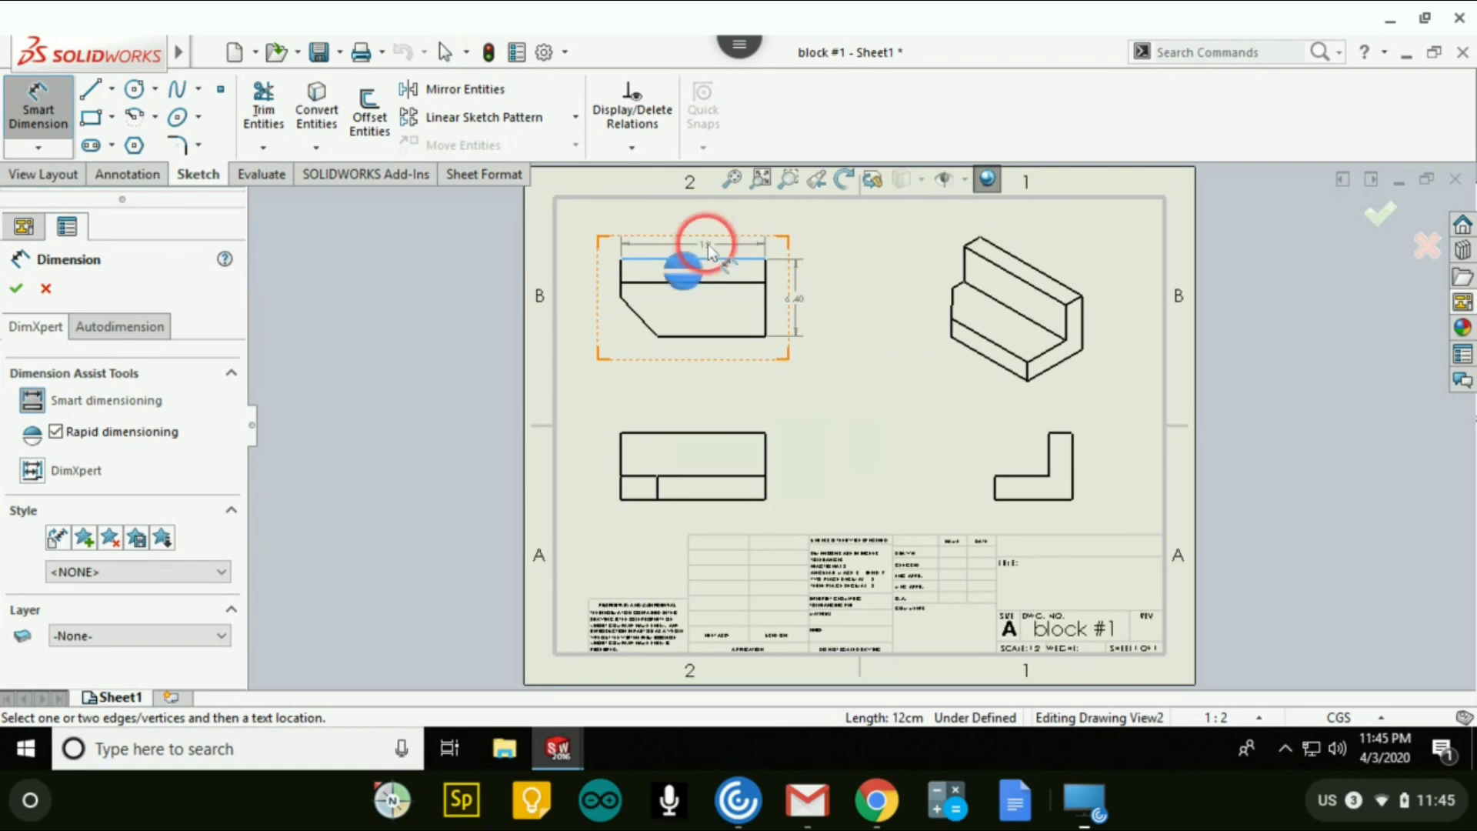
left_click(696, 233)
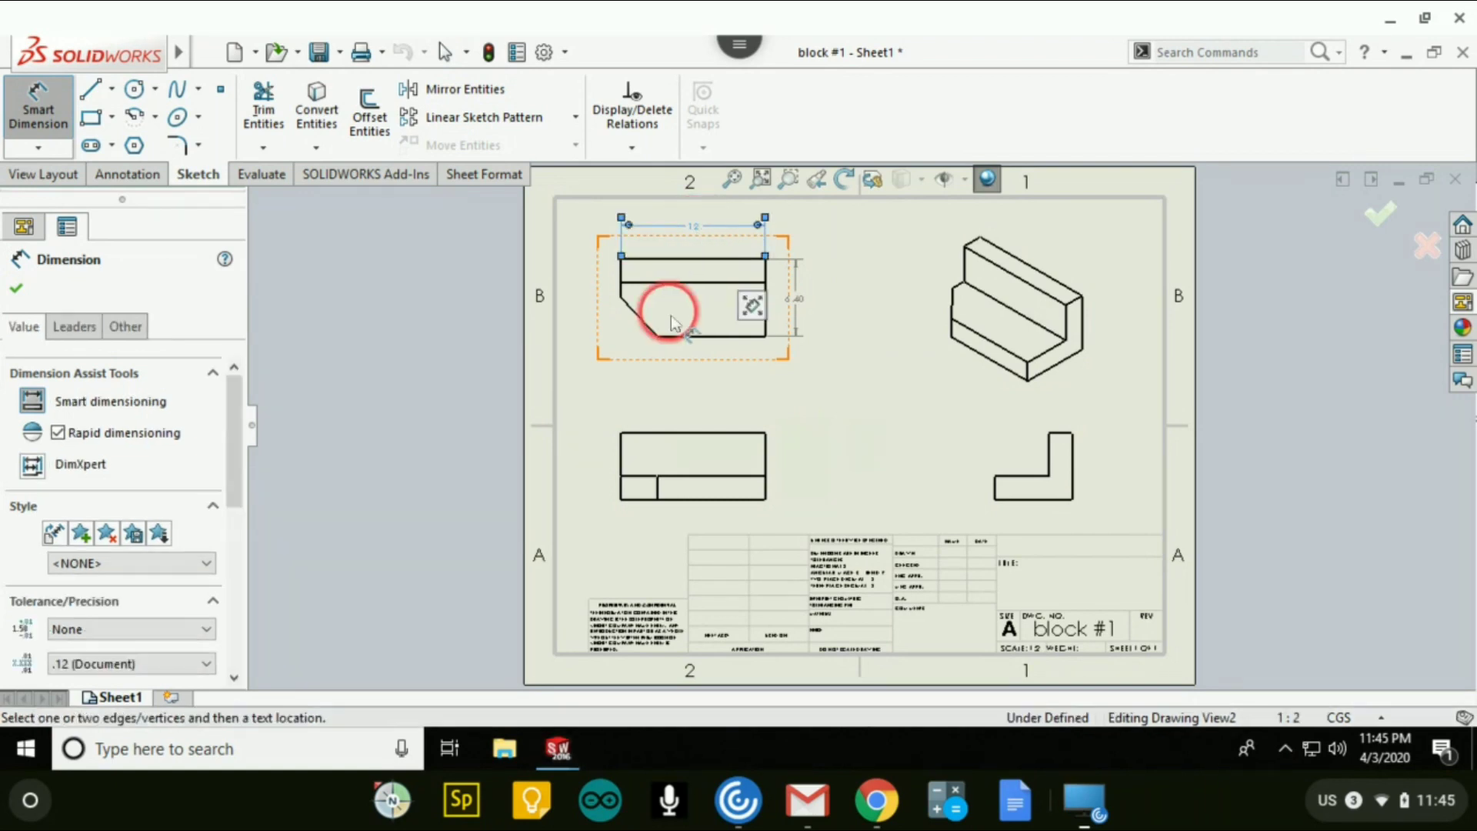
left_click(627, 300)
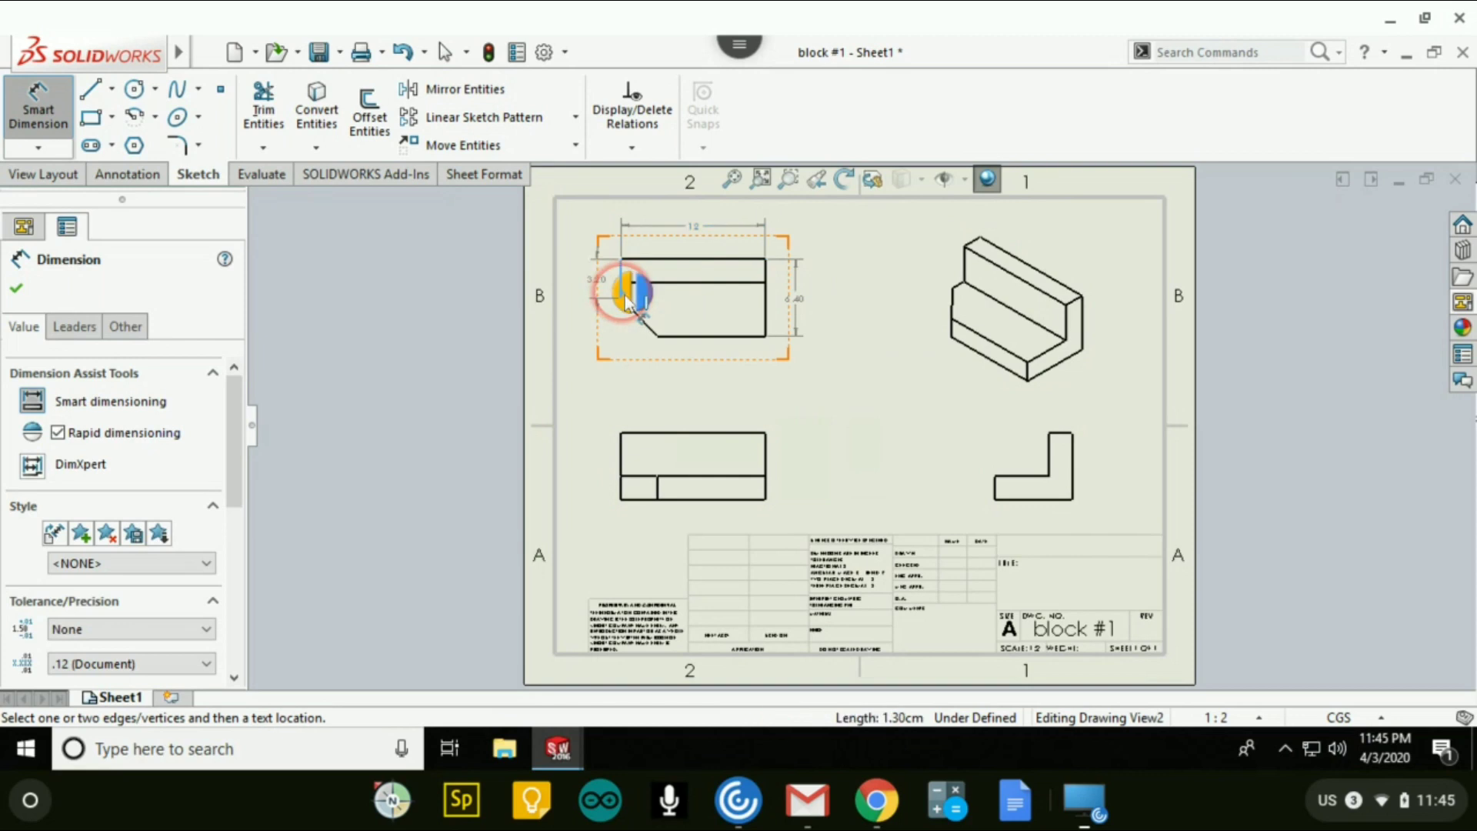
left_click(586, 285)
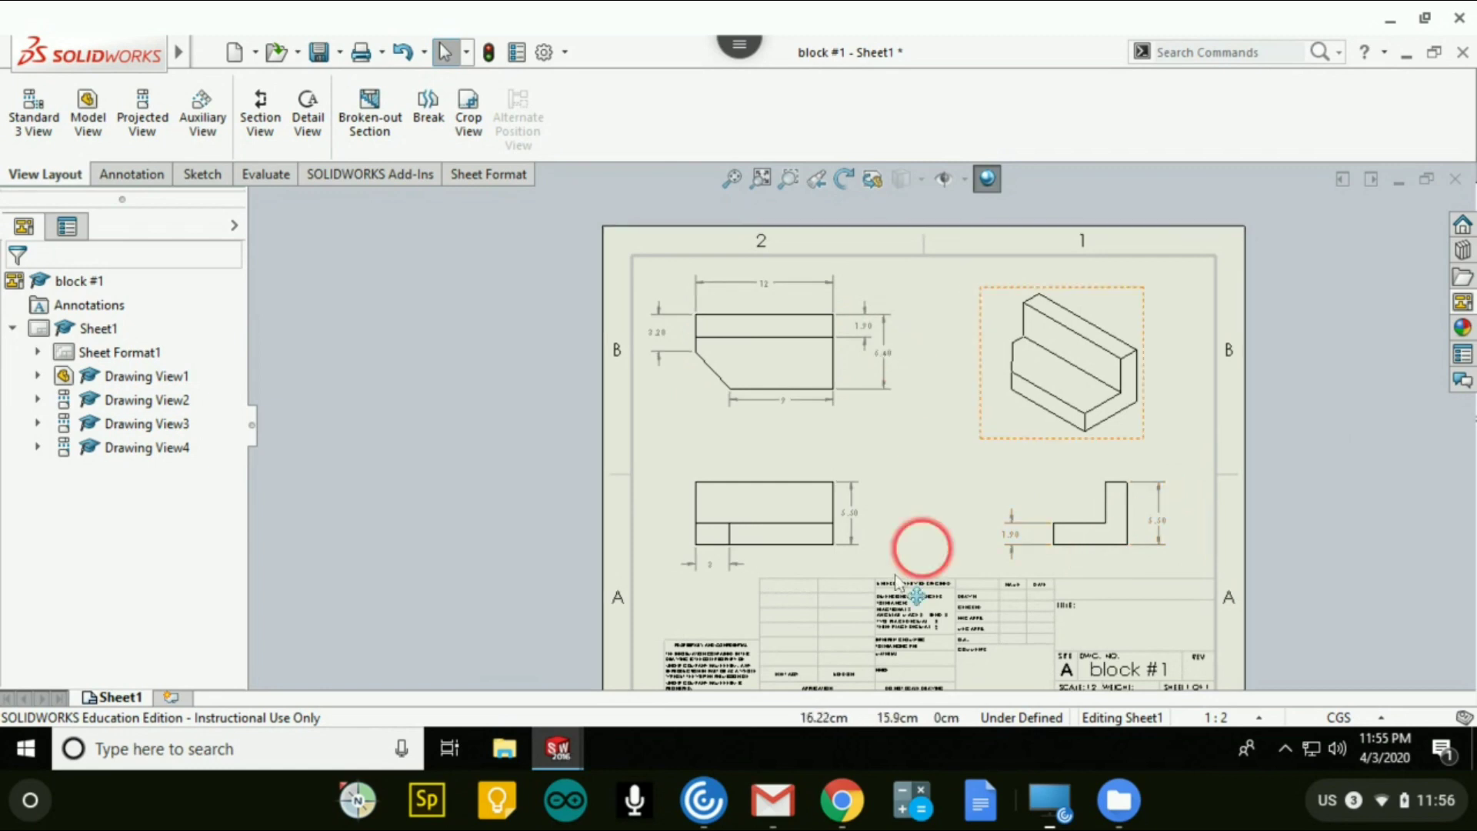
Examine the dimensions on the front, top and right views of the completed block #1 drawing.
scroll(866, 513, "down", 1)
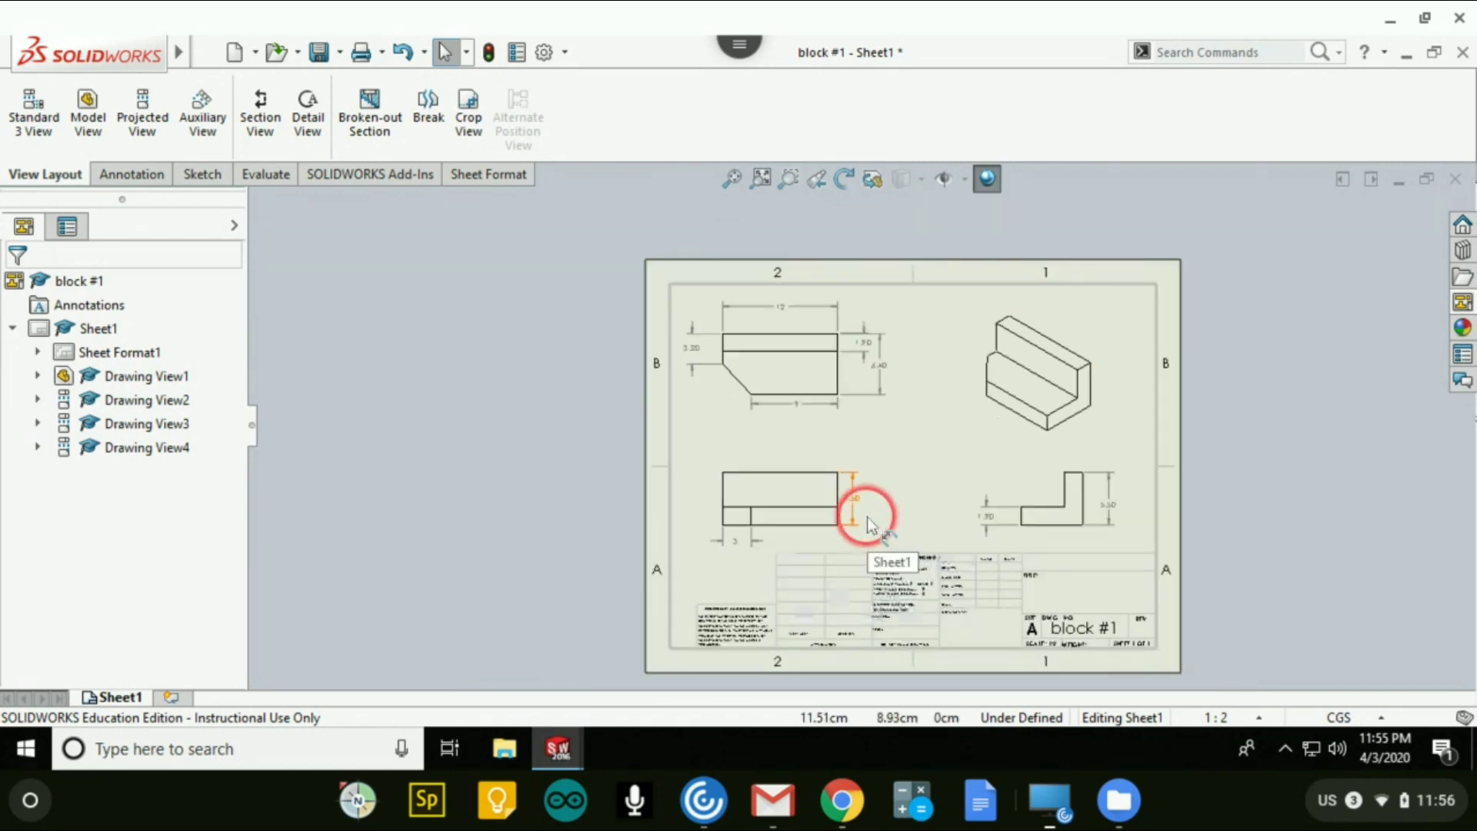
scroll(823, 506, "down", 3)
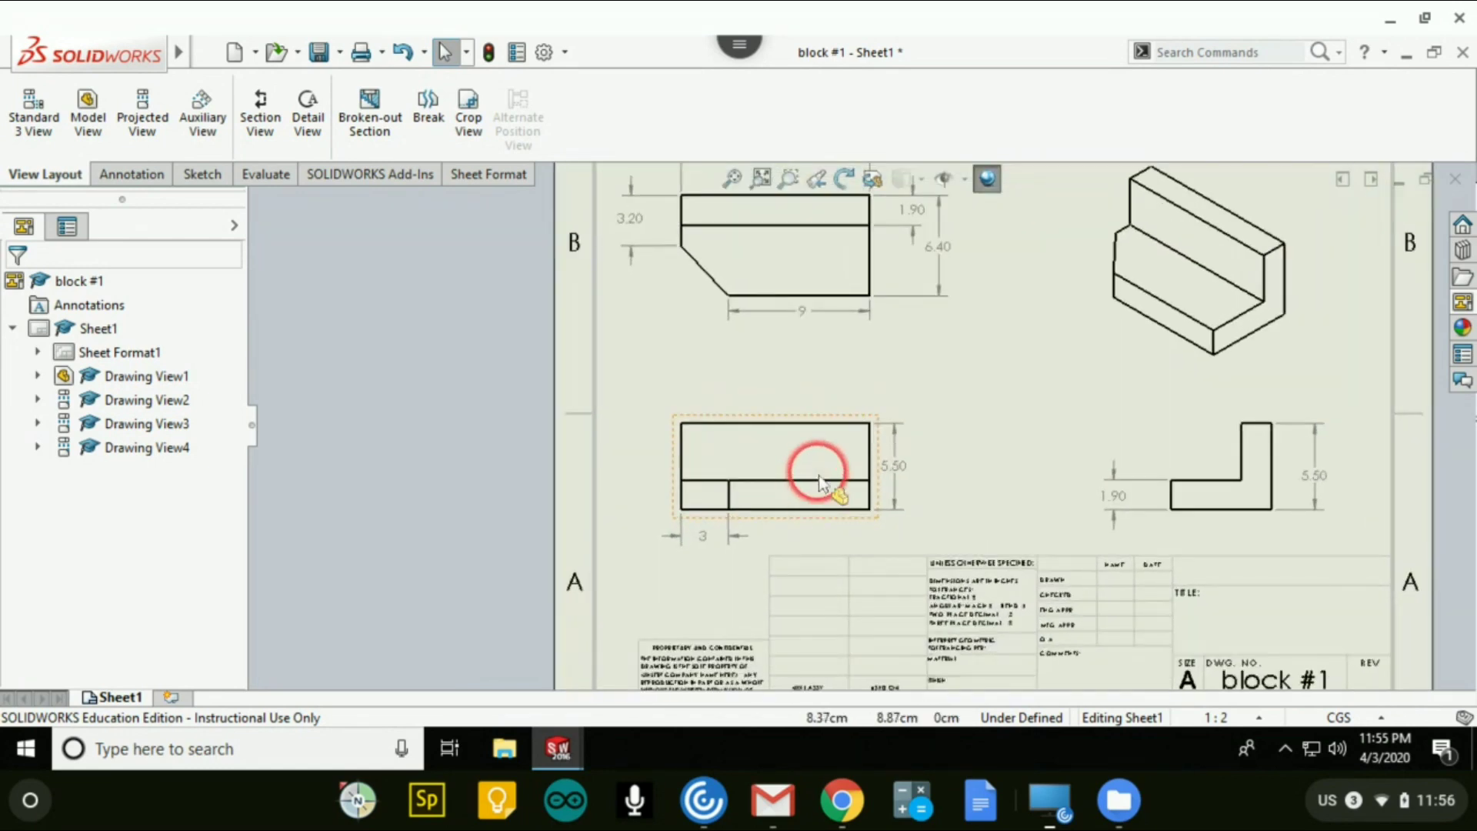
scroll(822, 477, "down", 3)
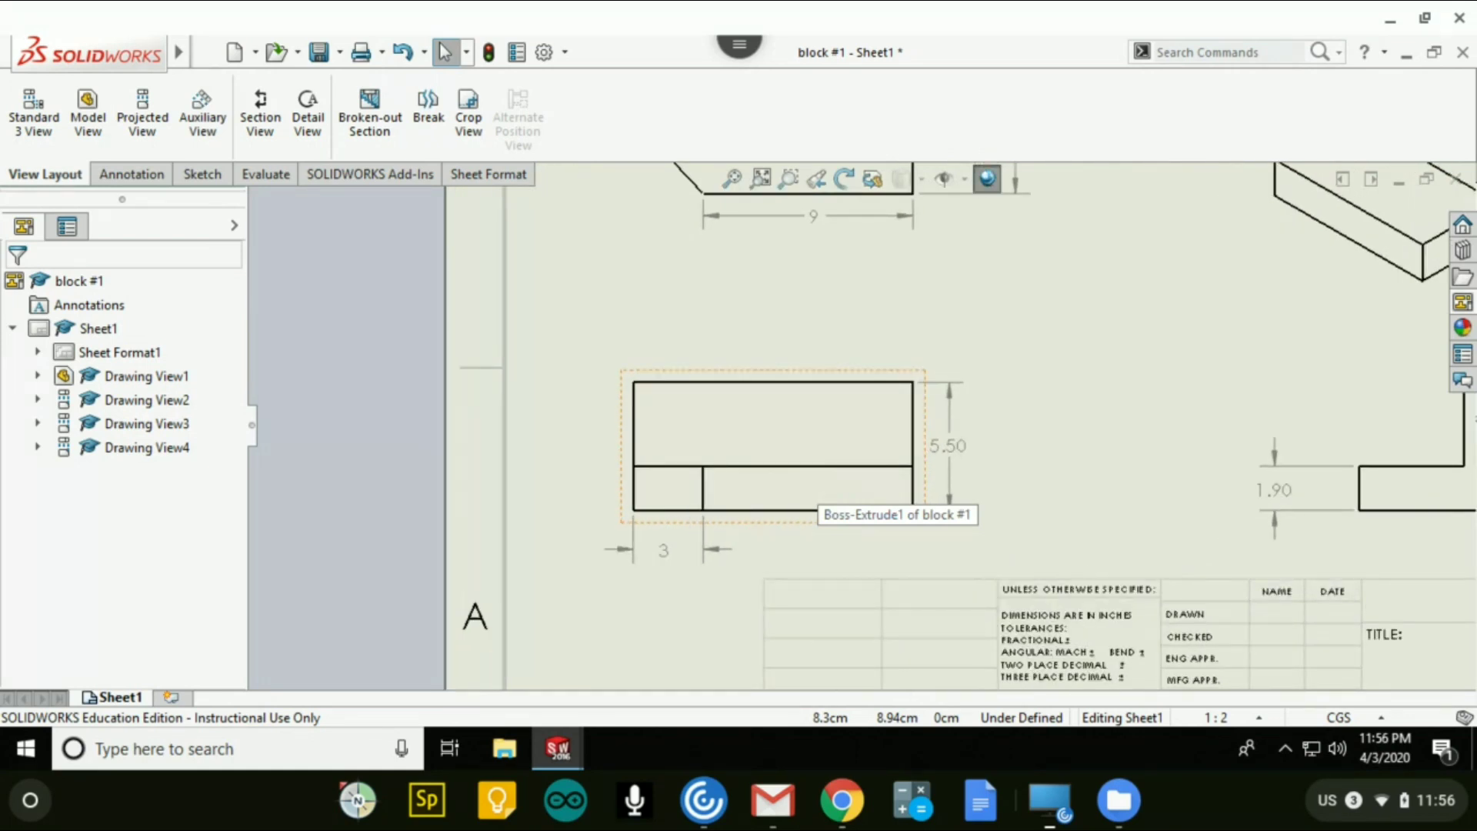
left_click(766, 498)
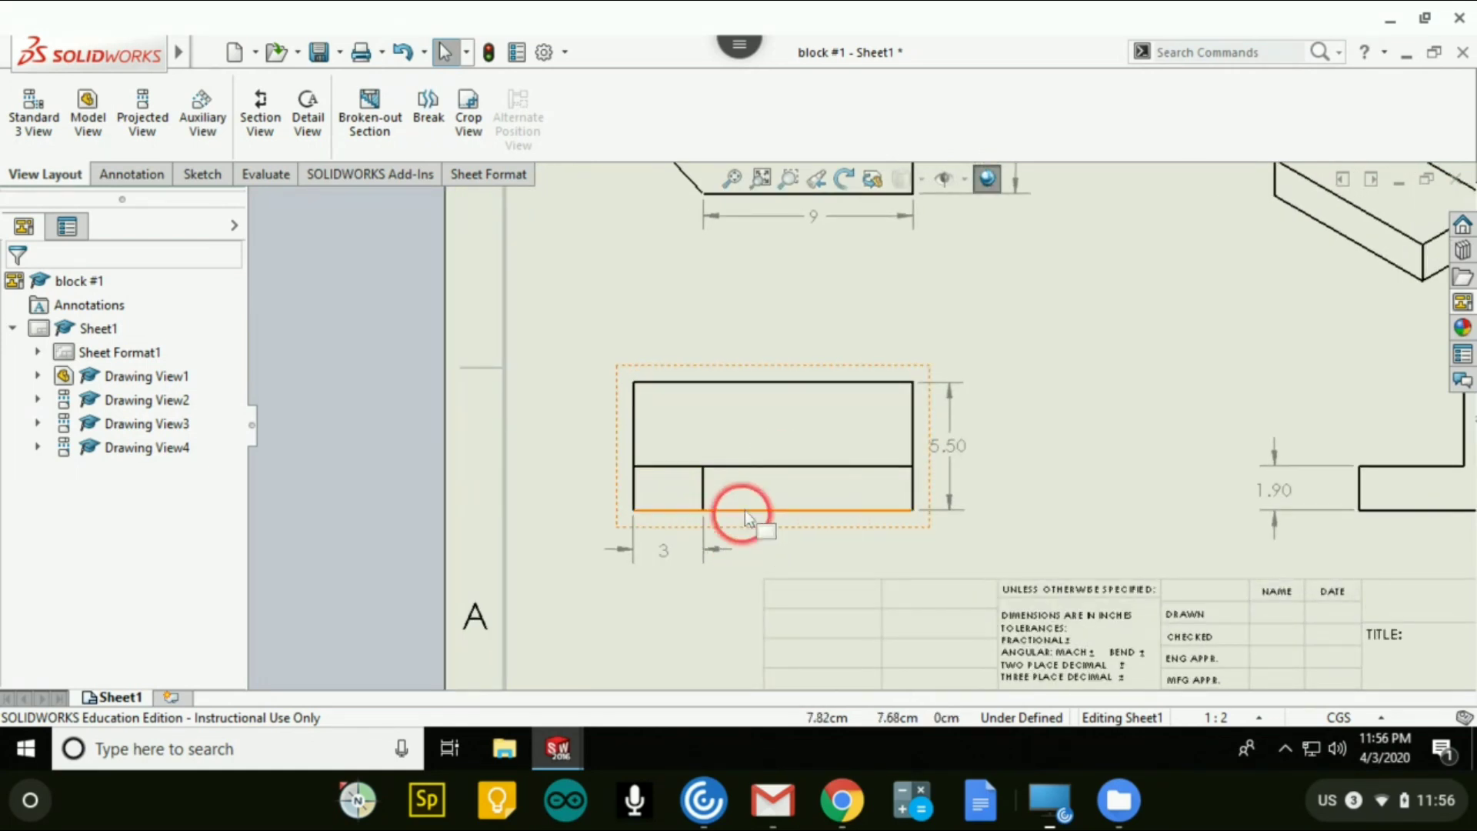
scroll(745, 513, "up", 3)
scroll(849, 394, "up", 2)
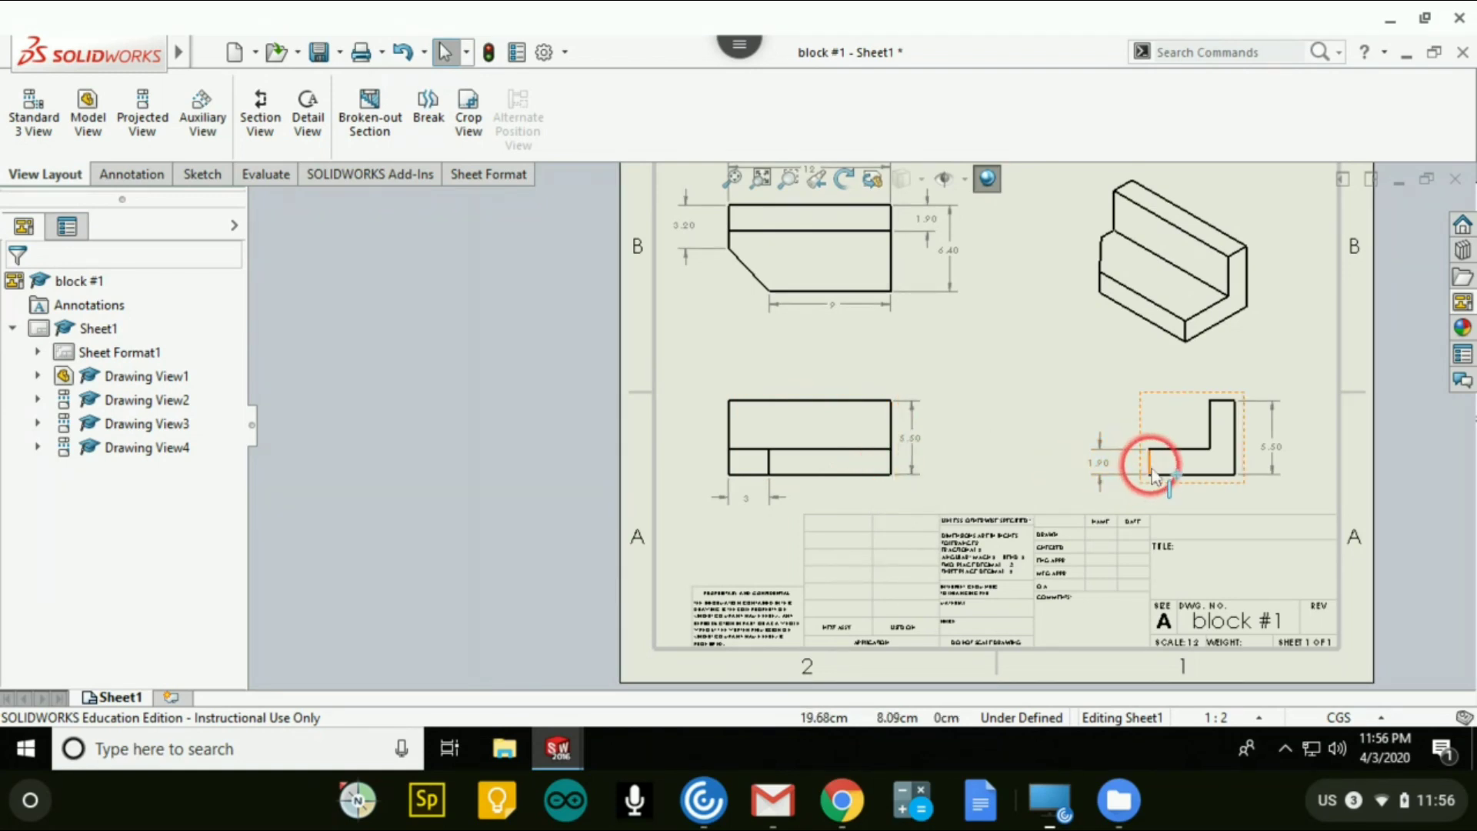
scroll(1010, 411, "up", 2)
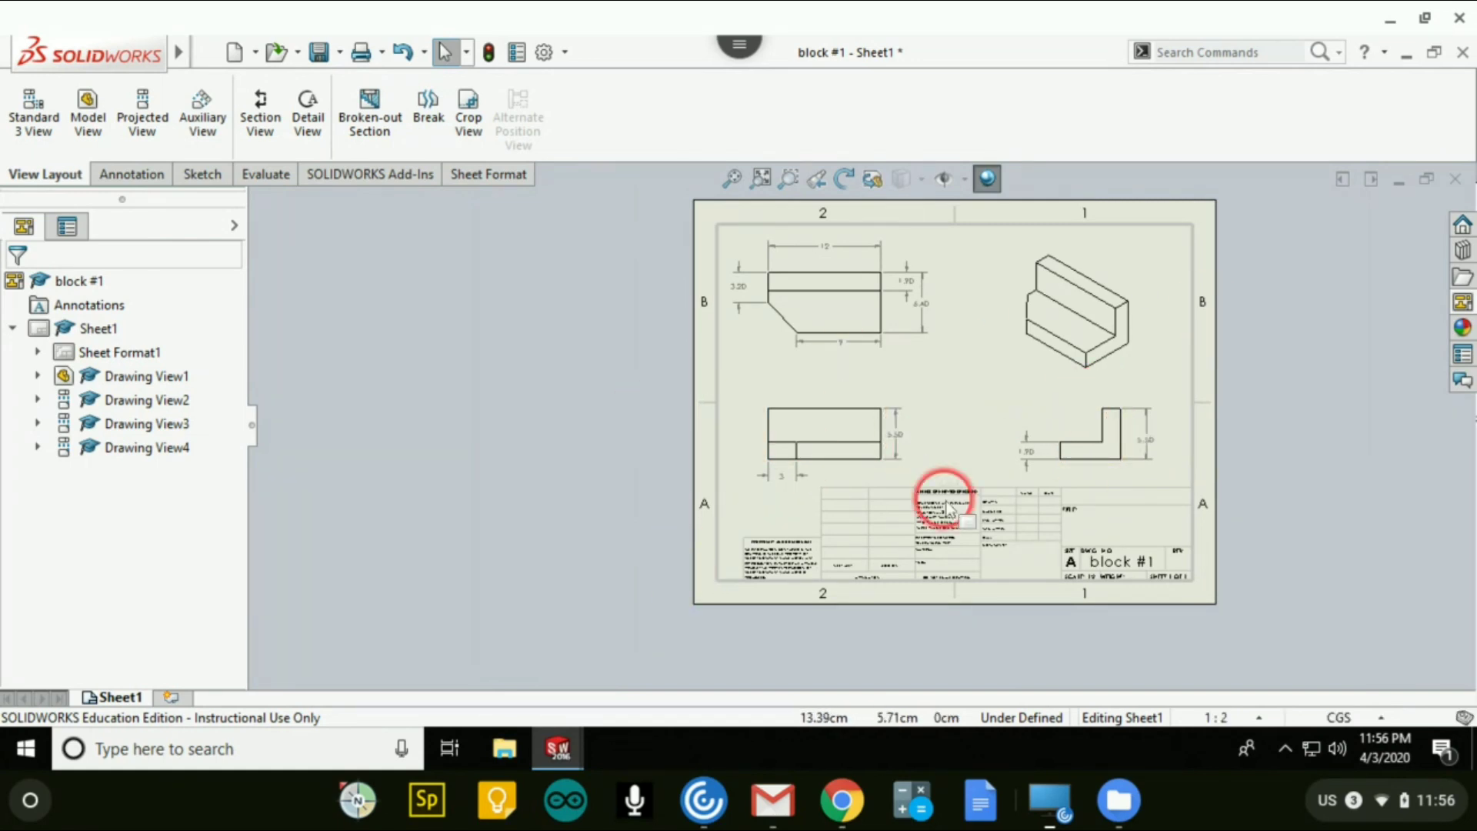
left_click(318, 52)
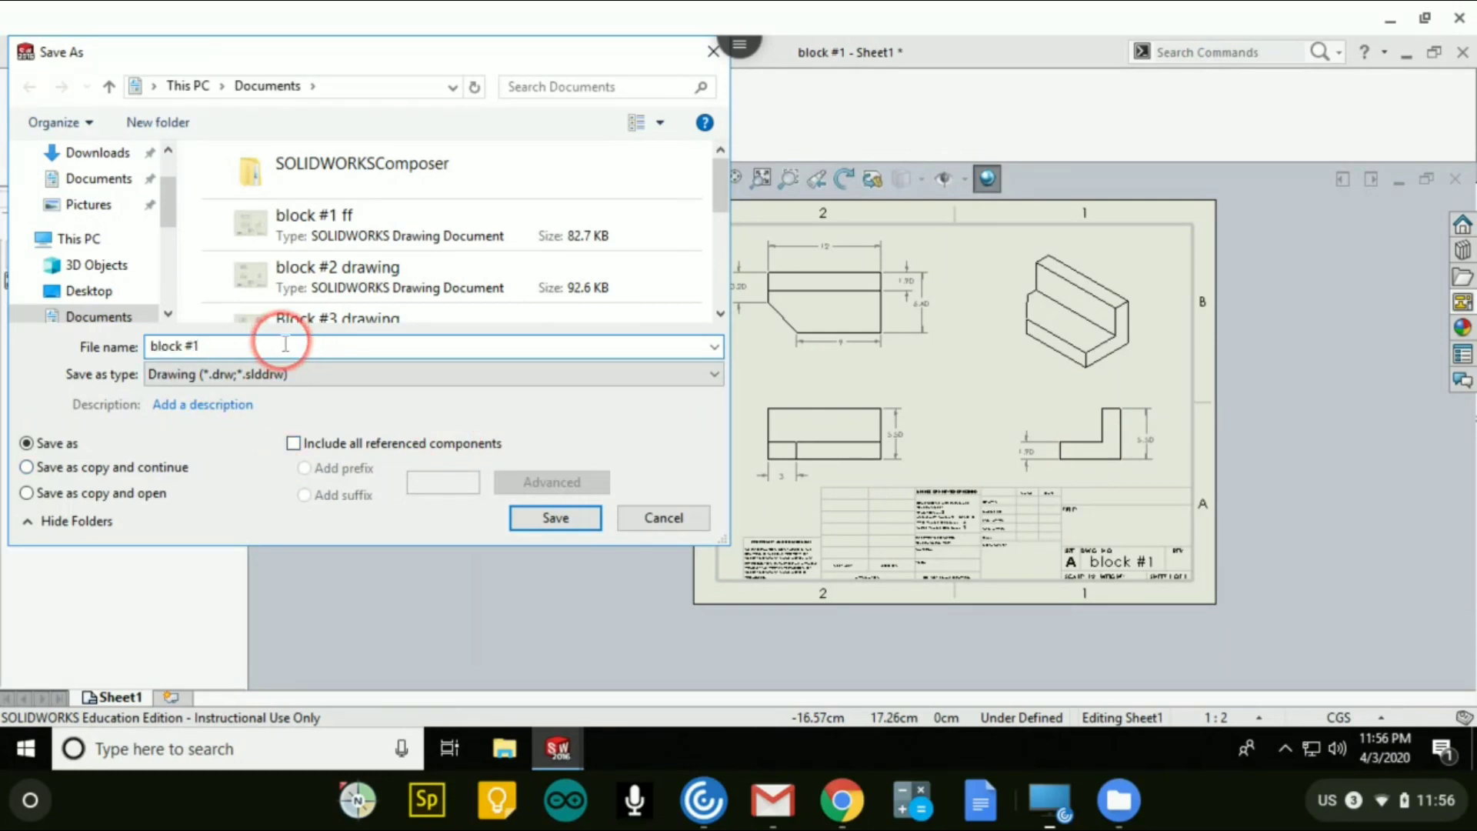
key("BackSpace")
key("BackSpace")
key("BackSpace")
key("BackSpace")
key("BackSpace")
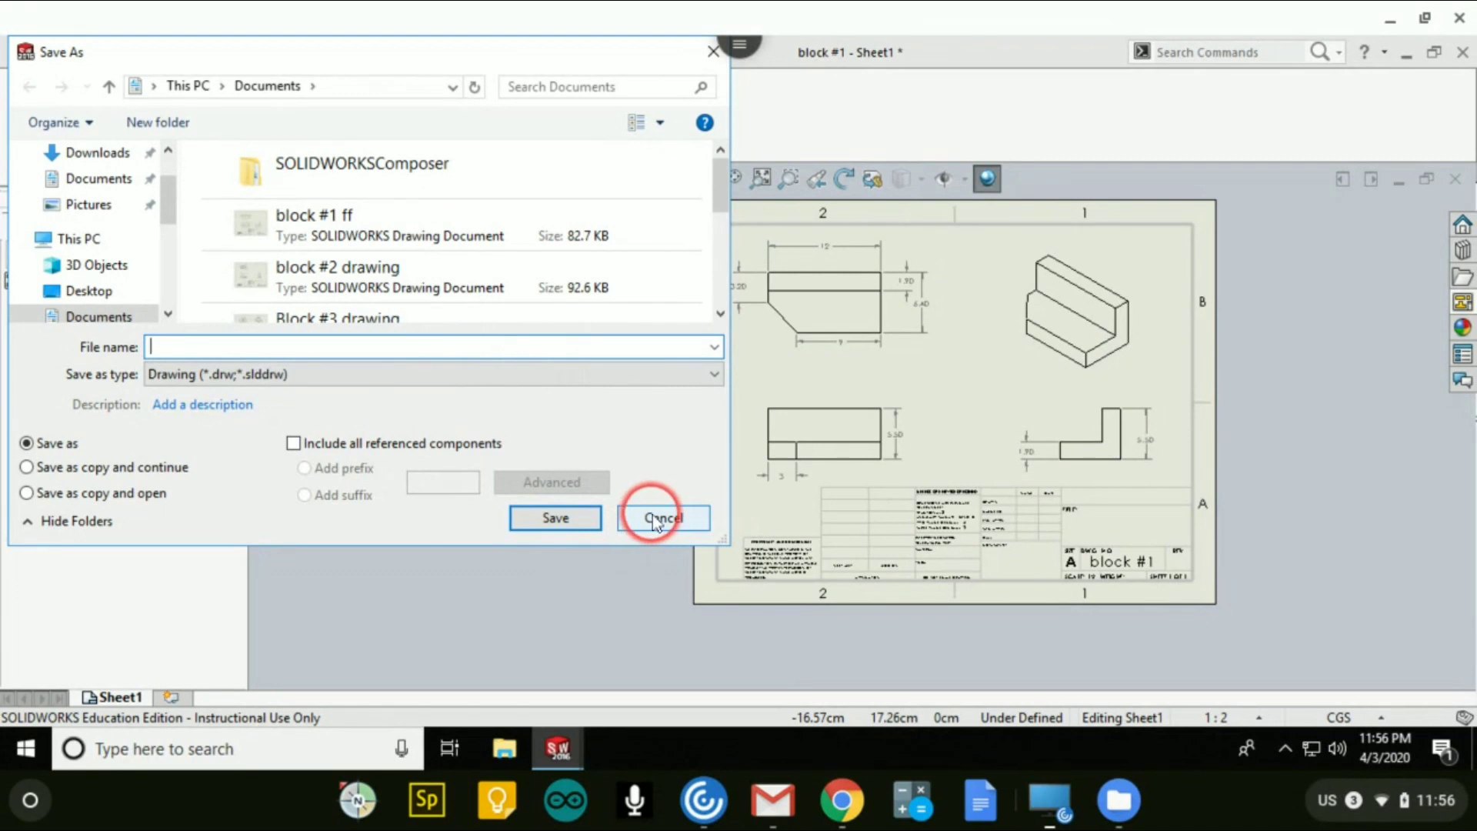
left_click(680, 529)
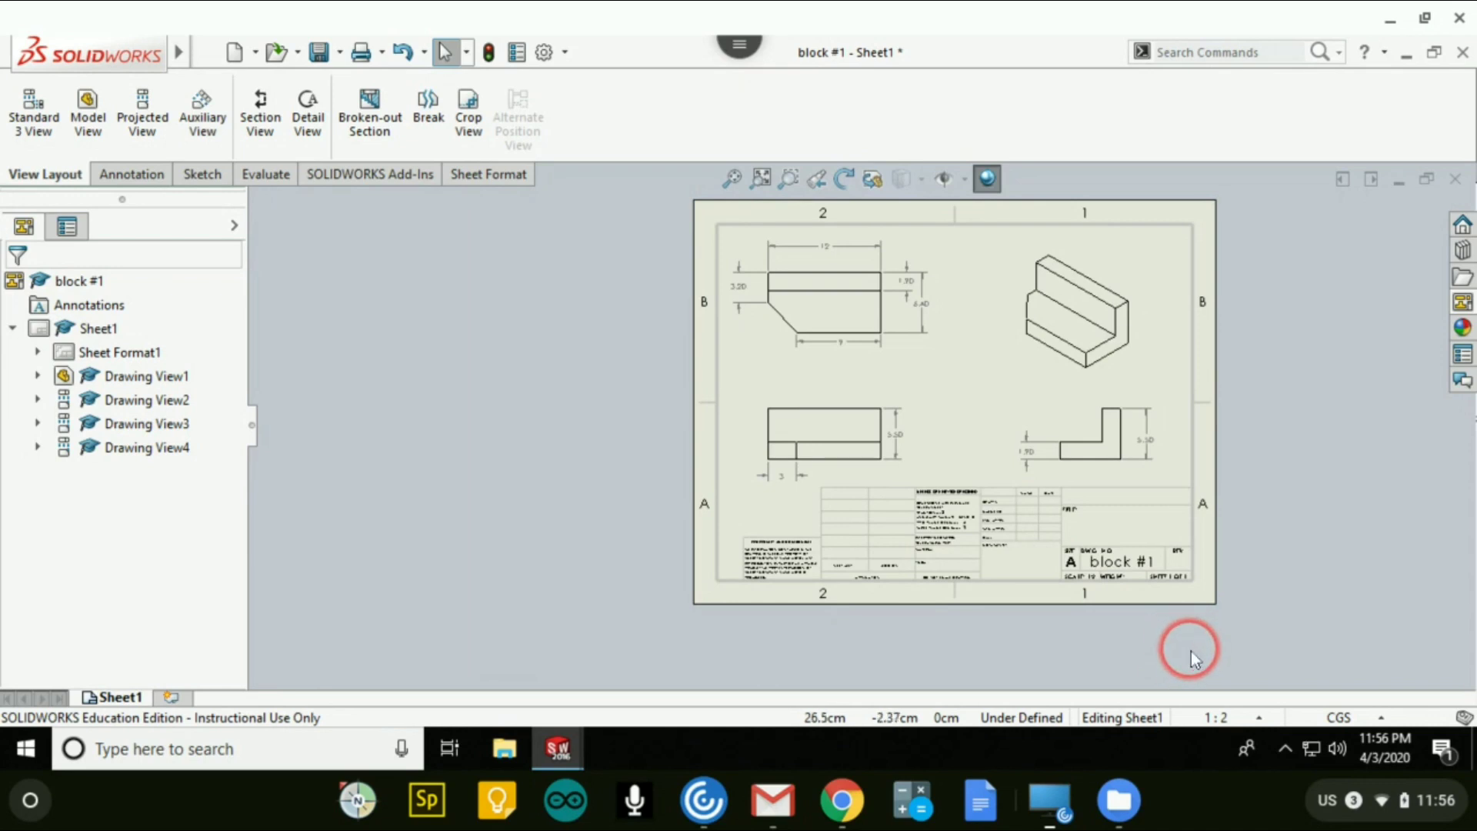
left_click(1313, 808)
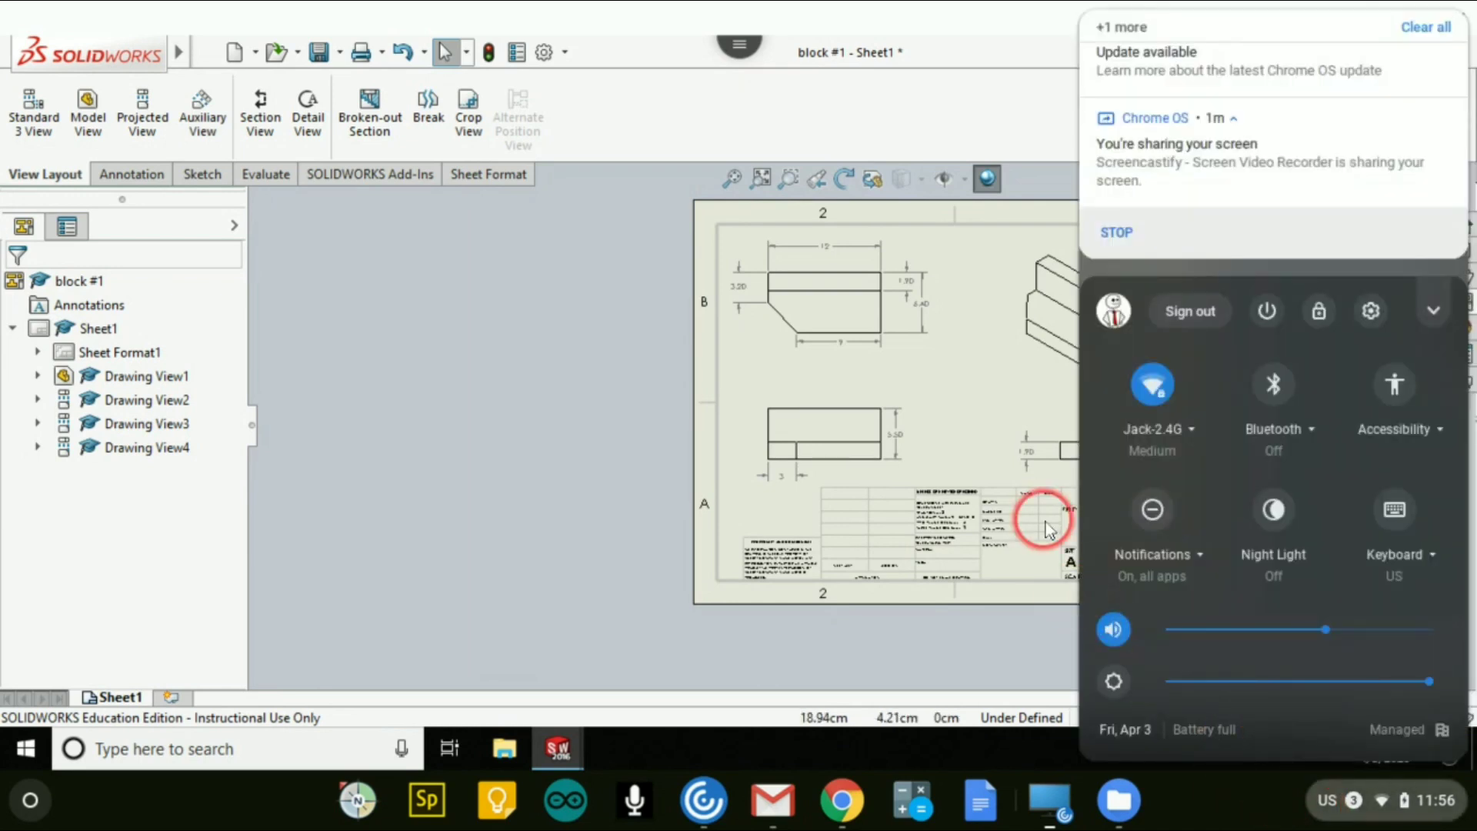